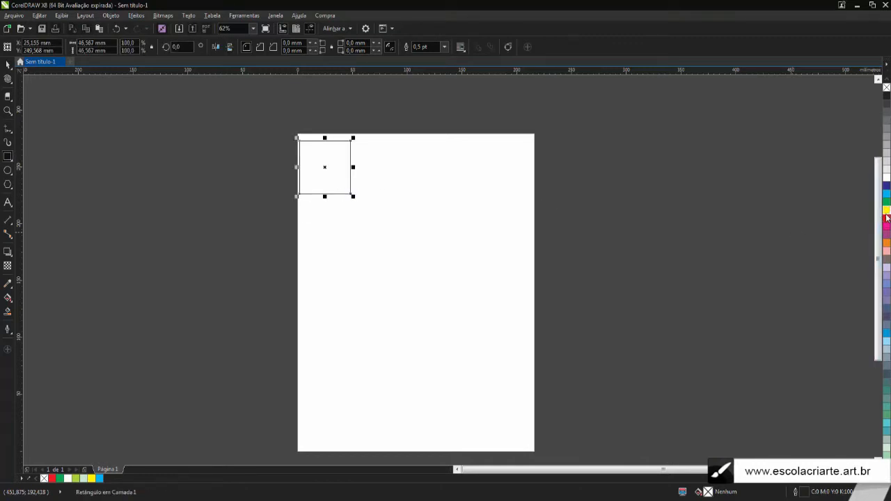
Fill the square red, move it slightly inward from the page corner and remove its outline
left_click(886, 218)
left_click(8, 64)
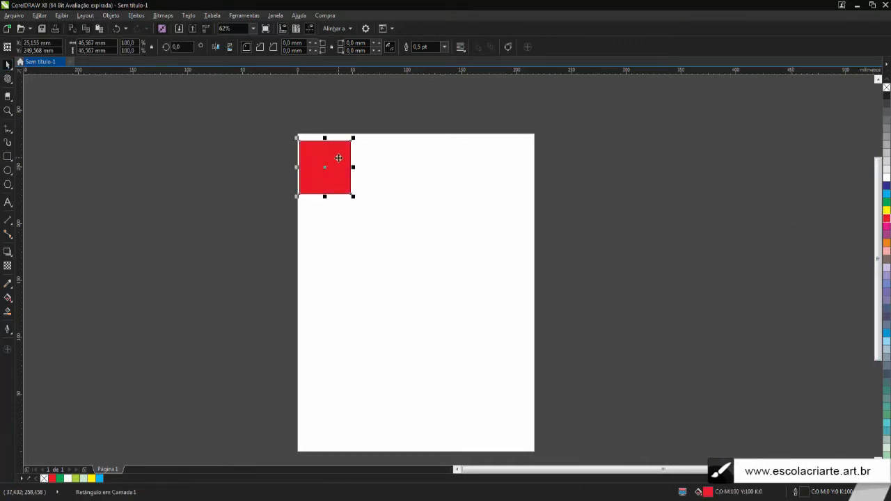
left_click_drag(342, 154, 353, 159)
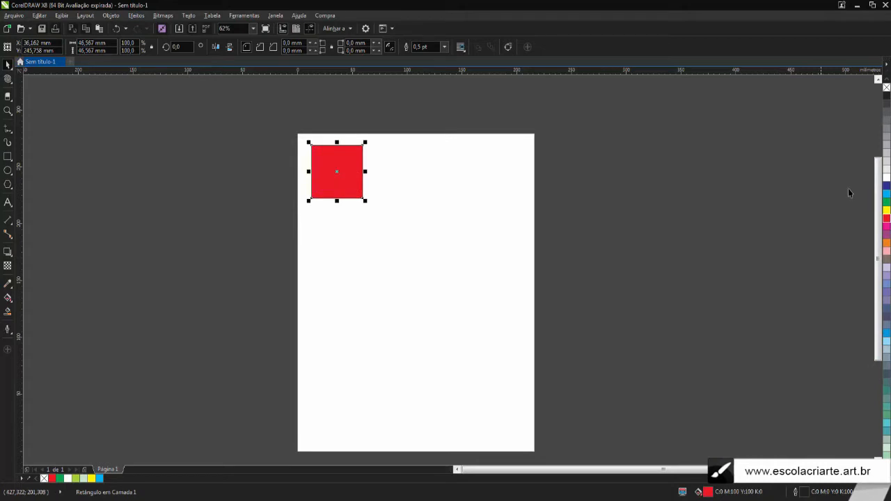
right_click(887, 88)
left_click(346, 100)
scroll(345, 100, "up", 2)
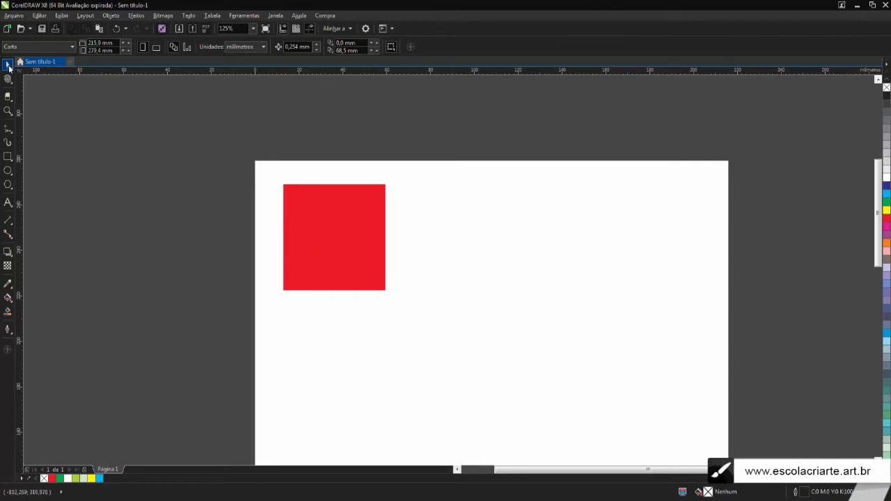
Duplicate the red square and place the copy beside the original, to its right
left_click(316, 218)
left_click(315, 219)
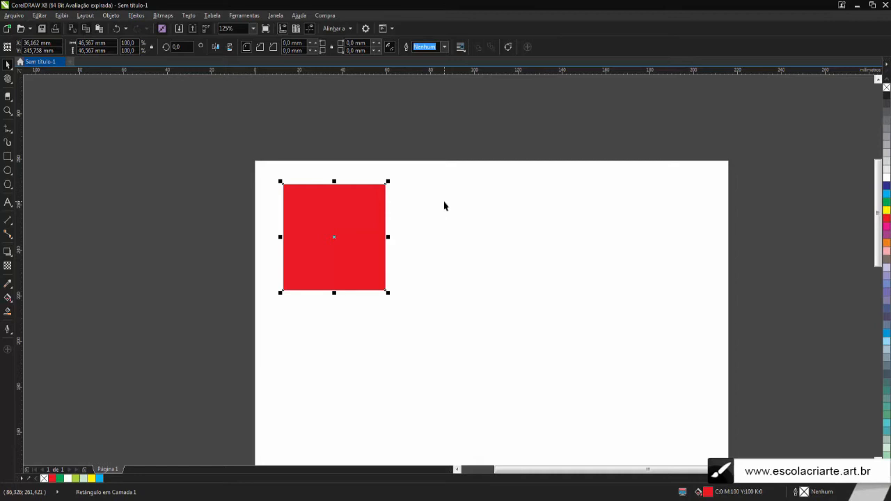
key("ctrl+d")
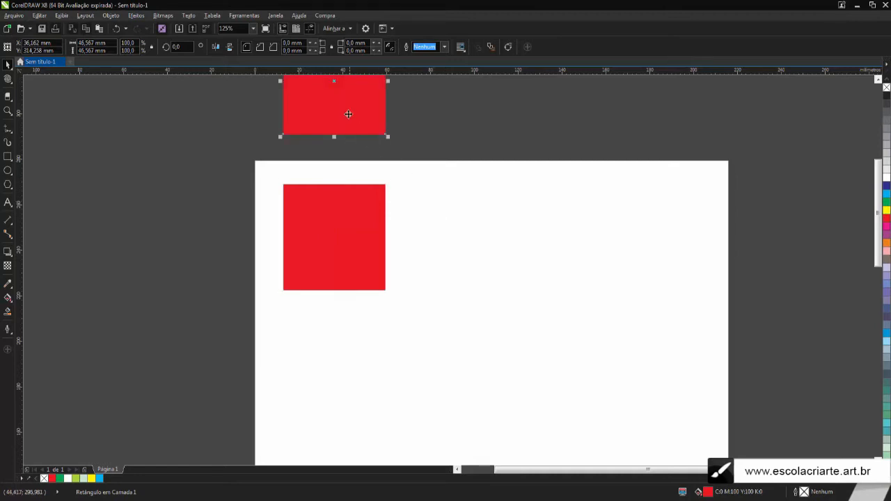
scroll(374, 142, "down", 2)
left_click_drag(375, 134, 424, 191)
scroll(424, 191, "up", 2)
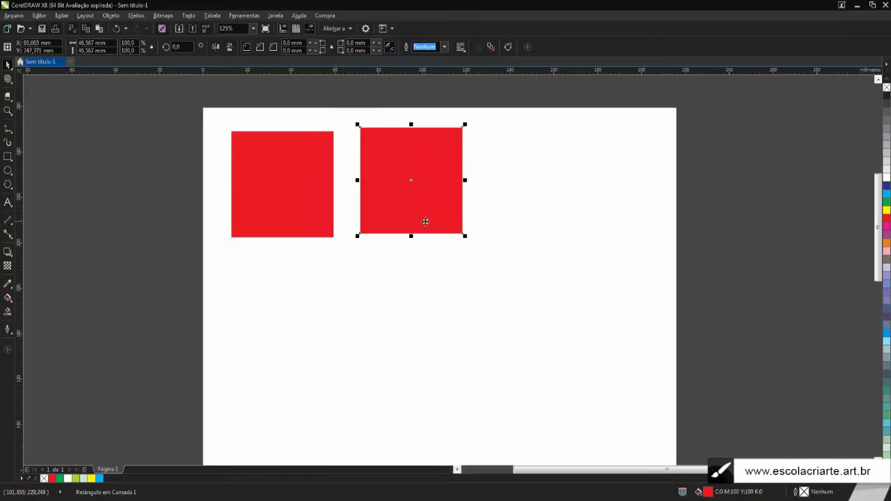
Duplicate the red square three more times, spreading copies below the first row and beyond the page's right edge
key("ctrl+d")
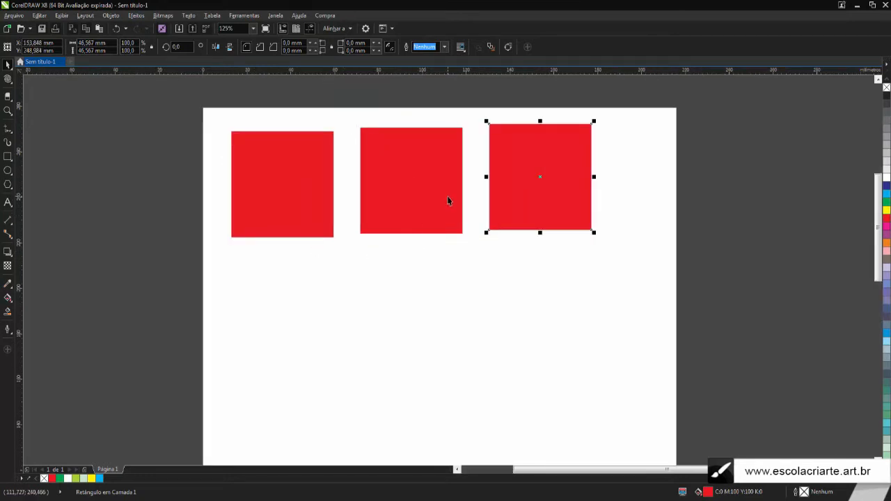
scroll(447, 200, "down", 2)
left_click_drag(497, 199, 378, 290)
key("ctrl+d")
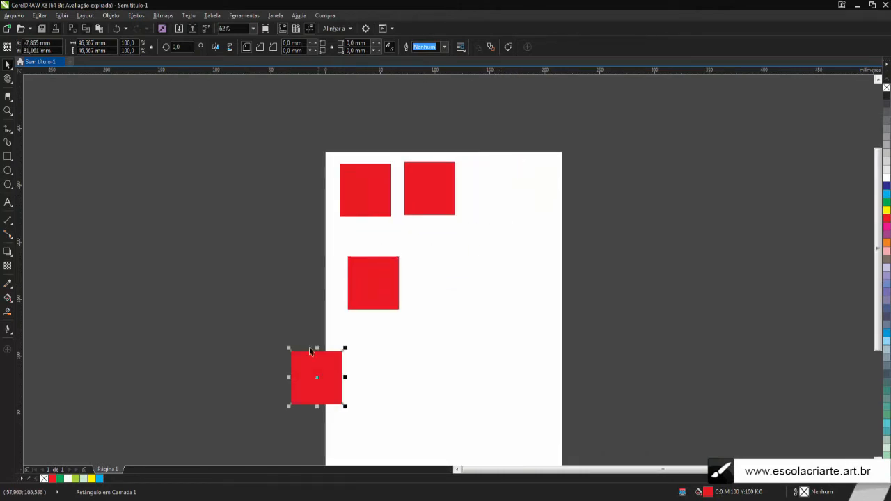
left_click_drag(310, 351, 484, 250)
key("ctrl+d")
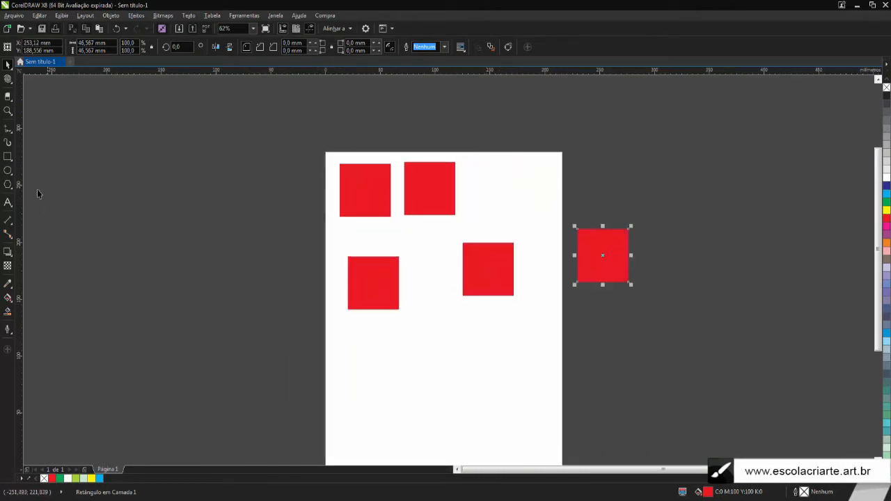
Draw a circle about 62 mm wide below the squares, fill it yellow and duplicate it three times
left_click(7, 171)
left_click_drag(456, 379, 491, 417)
left_click(887, 210)
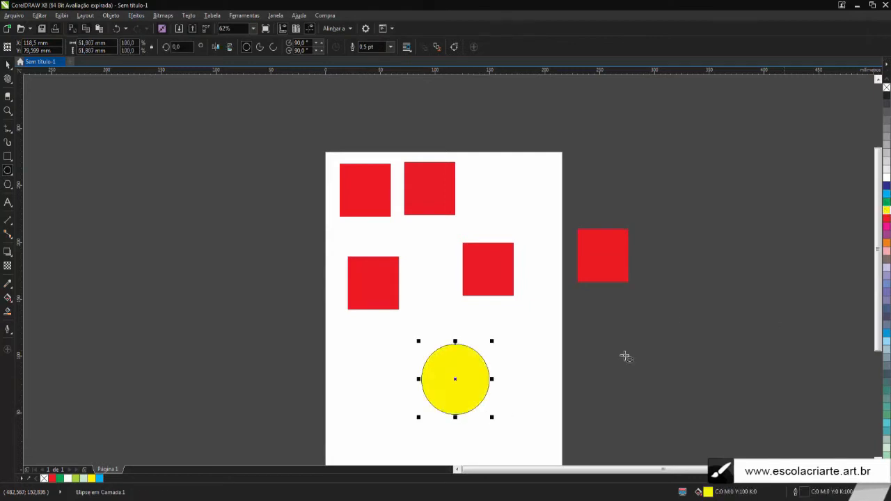
key("ctrl+d")
key("ctrl+d")
left_click(7, 64)
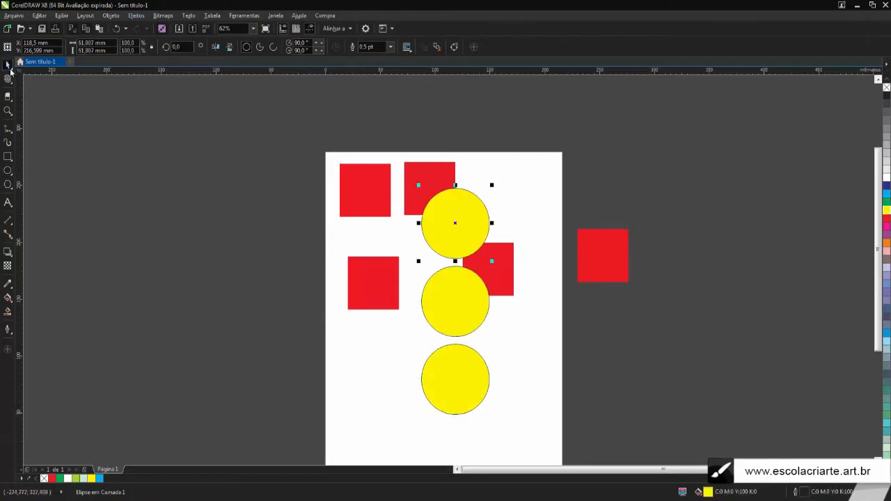
key("ctrl+d")
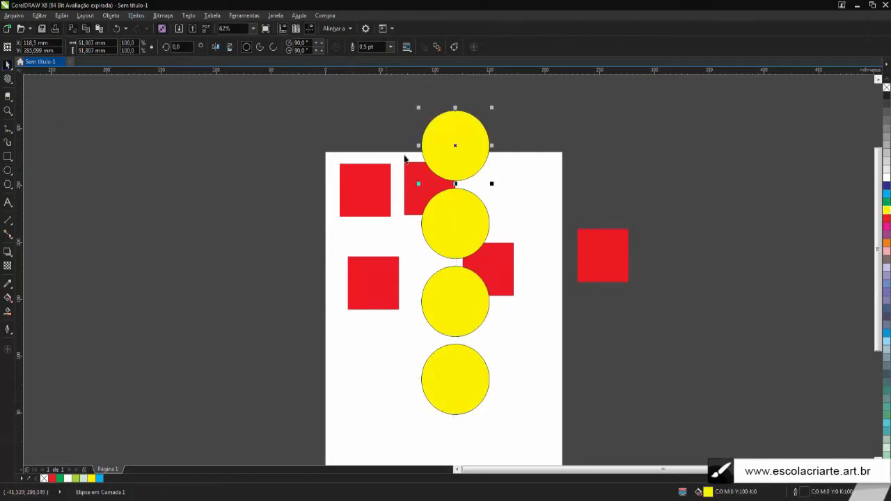
Delete all four yellow circles
key("Delete")
left_click(464, 221)
key("Delete")
left_click(468, 291)
key("Delete")
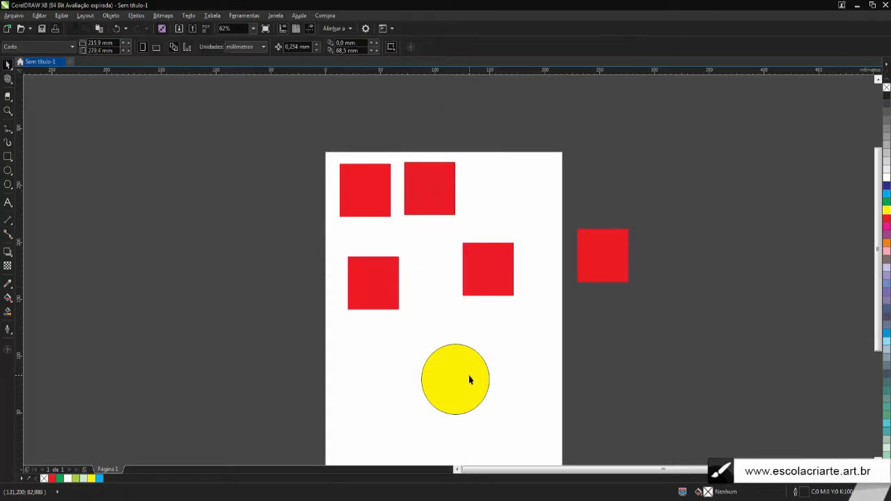
left_click(469, 379)
key("Delete")
Delete every red square copy, keeping only the original near the page's top-left corner
left_click(581, 270)
key("Delete")
left_click(487, 268)
key("Delete")
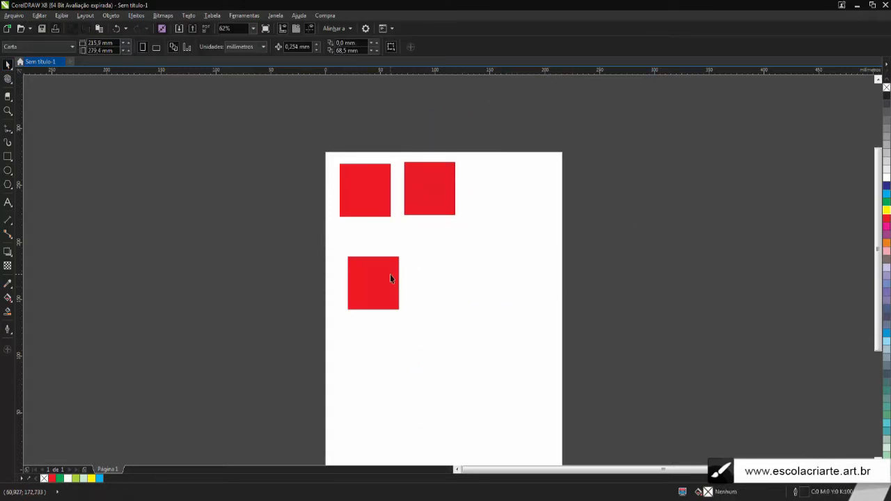
left_click(391, 279)
key("Delete")
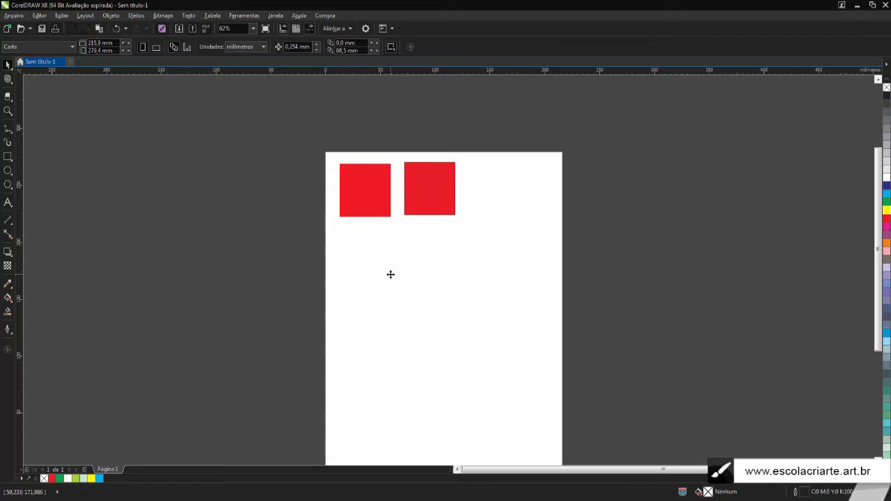
left_click(440, 181)
key("Delete")
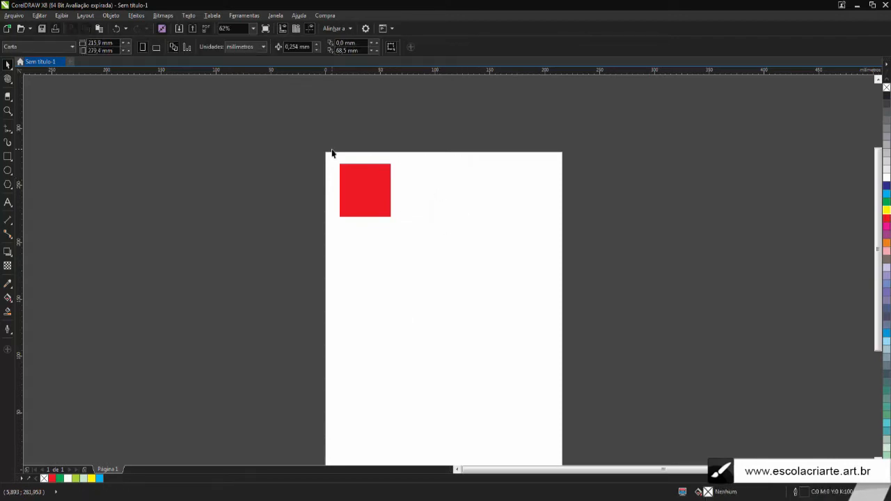
scroll(331, 152, "up", 2)
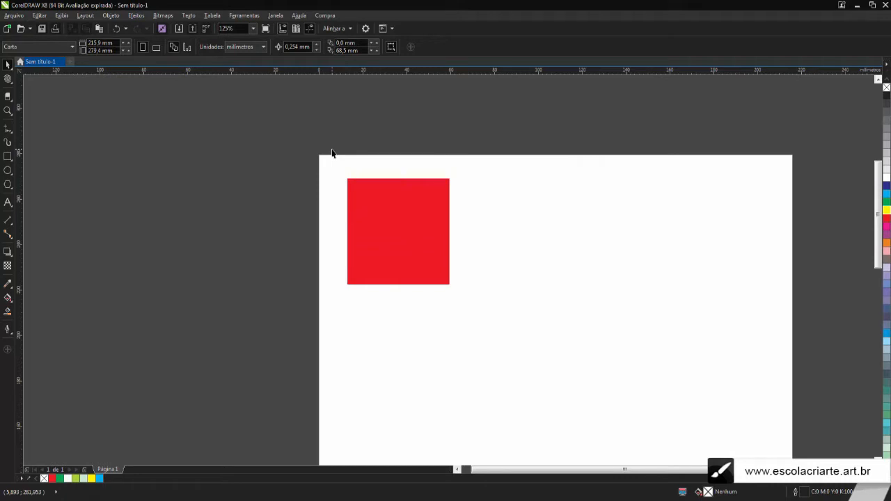
scroll(359, 206, "down", 2)
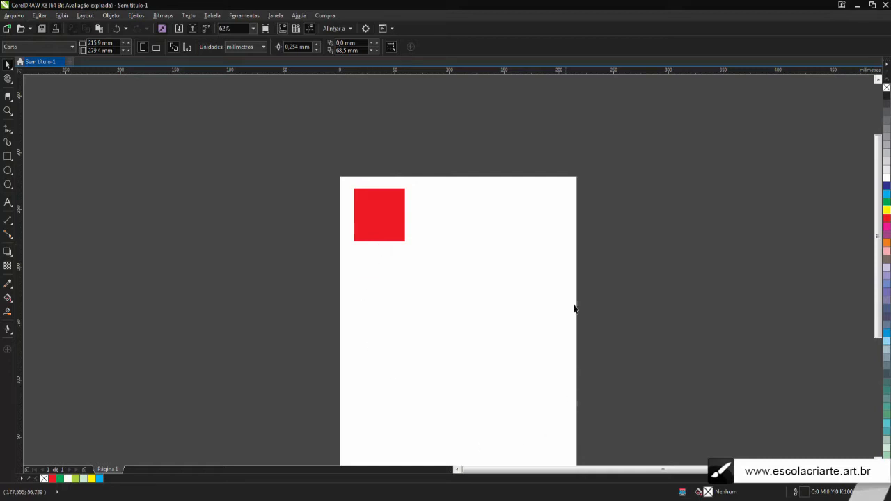
Duplicate the red square three times and arrange the copies with the original in a two-by-two grid
scroll(372, 209, "up", 2)
left_click(372, 209)
key("ctrl+d")
left_click_drag(387, 114, 497, 267)
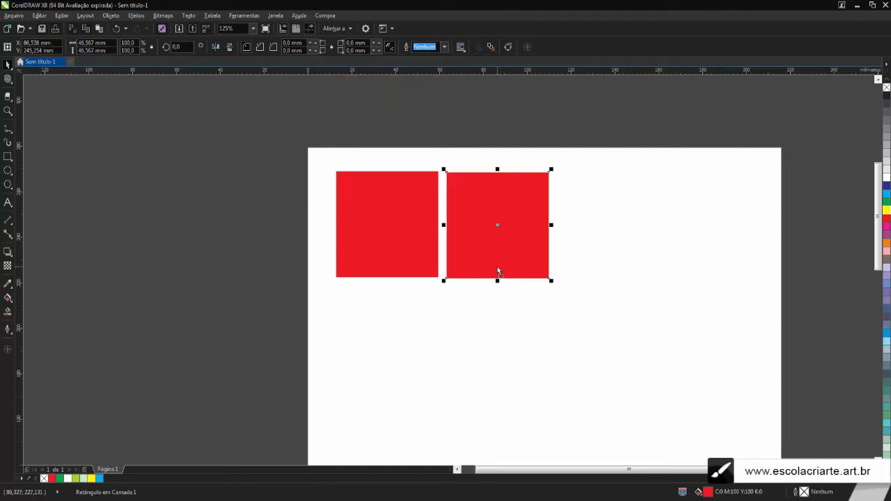
key("ctrl+d")
left_click_drag(593, 225, 497, 327)
key("ctrl+d")
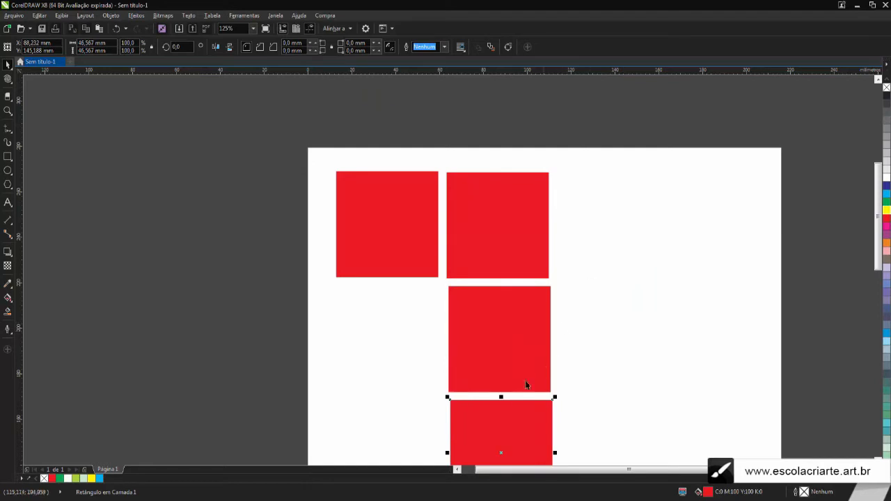
left_click_drag(509, 419, 394, 313)
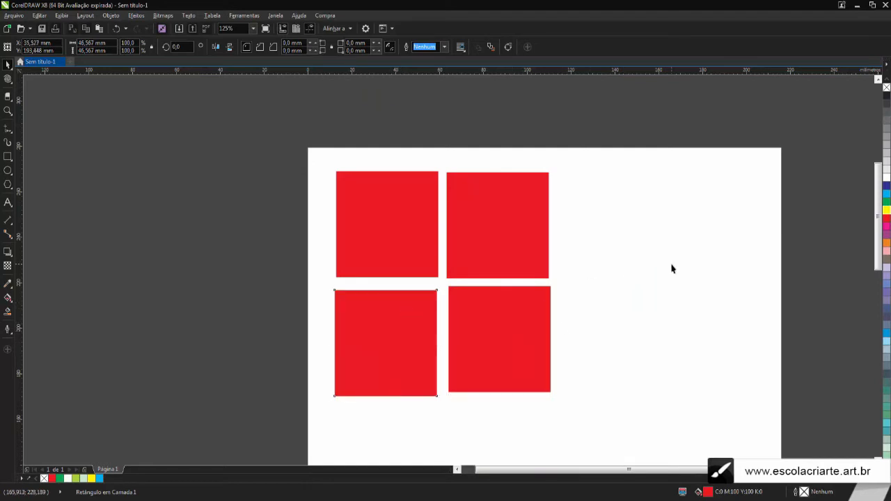
left_click(670, 266)
Check the uneven gaps between the four squares and delete the three copies, keeping the top-left square
scroll(446, 318, "up", 2)
scroll(400, 259, "down", 2)
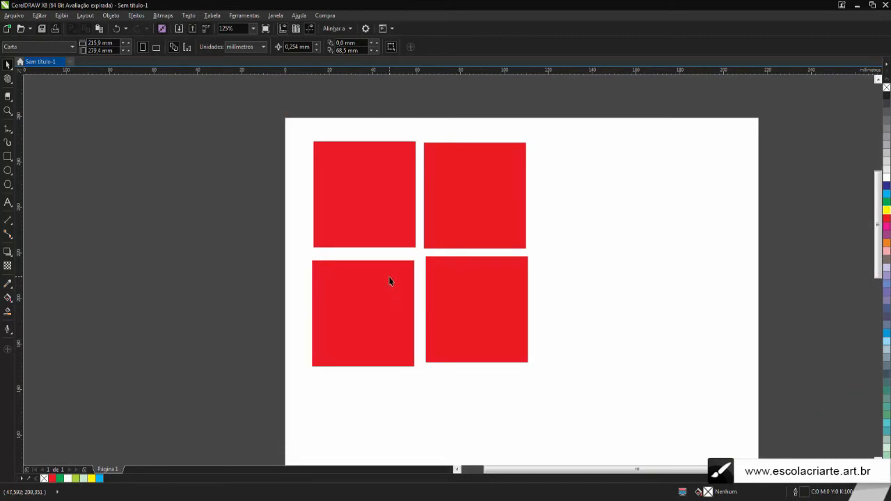
scroll(376, 261, "up", 2)
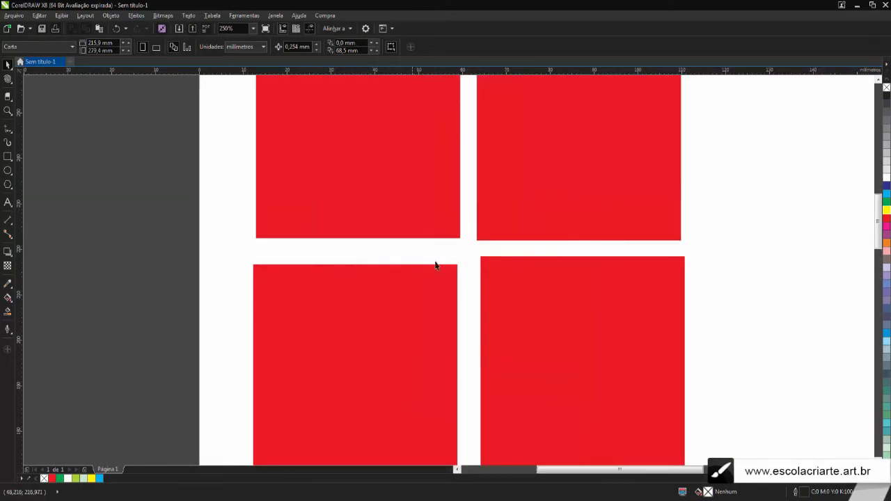
scroll(432, 268, "down", 2)
left_click(407, 306)
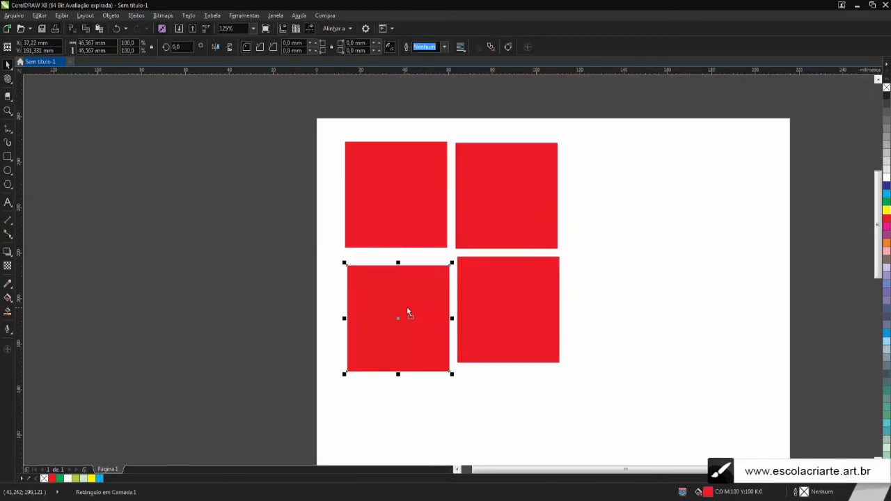
key("Delete")
left_click(490, 273)
key("Delete")
left_click(504, 198)
key("Delete")
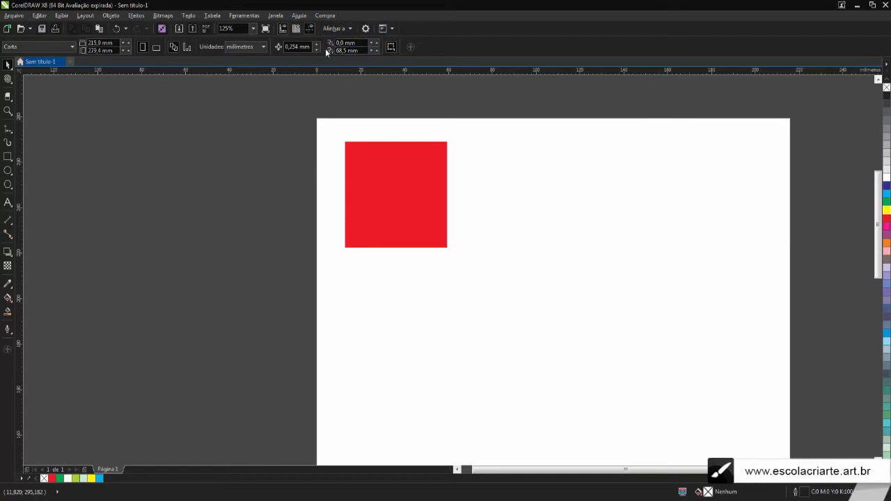
Place a copy of the red square about 56 mm to its right and repeat that duplication once
left_click(359, 157)
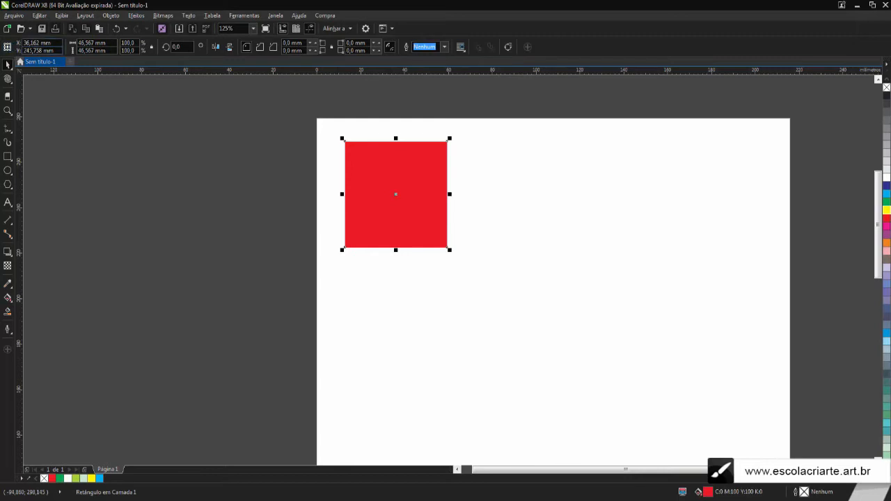
left_click(257, 131)
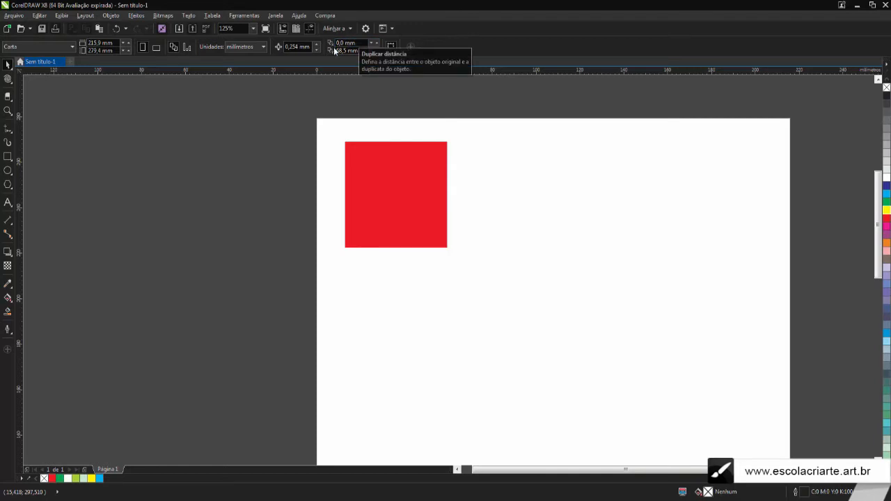
left_click(410, 187)
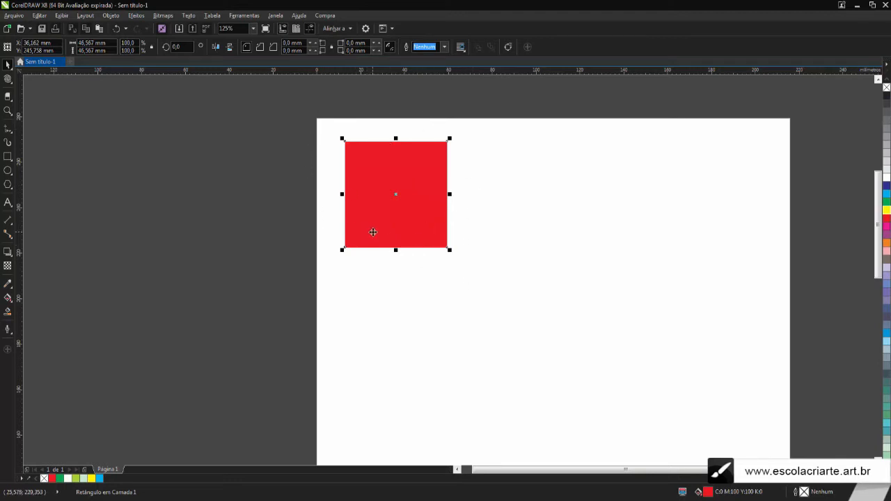
left_click_drag(373, 231, 524, 248)
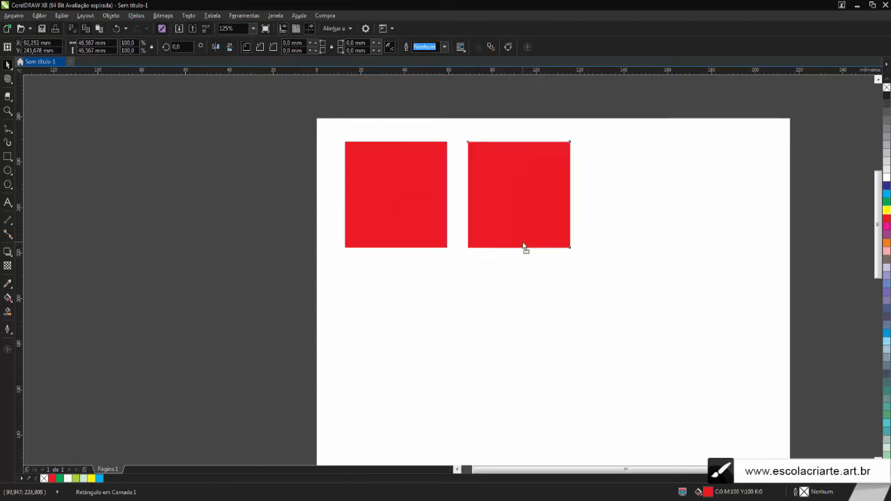
key("ctrl+r")
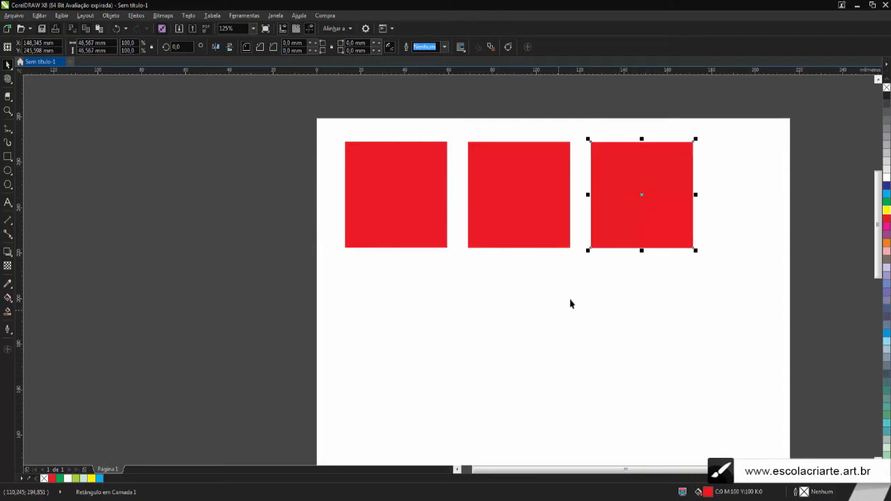
Delete the two copies in the row, keeping the original red square
key("Delete")
left_click(543, 195)
key("Delete")
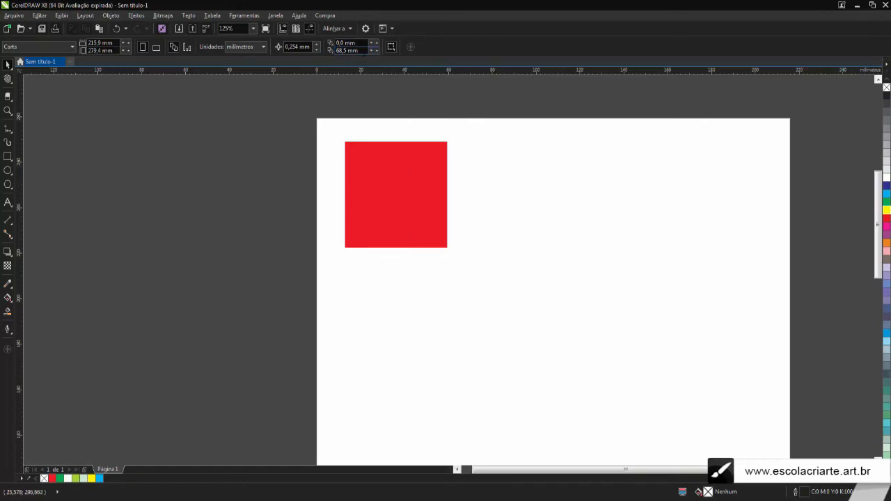
Set the duplicate distance to 10 mm horizontally and 0 mm vertically
type("0")
key("Return")
left_click(360, 163)
left_click(452, 95)
left_click(361, 42)
type("1")
key("Return")
Duplicate the red square with the set offset, filling the successive copies green and yellow
left_click(405, 203)
key("ctrl+d")
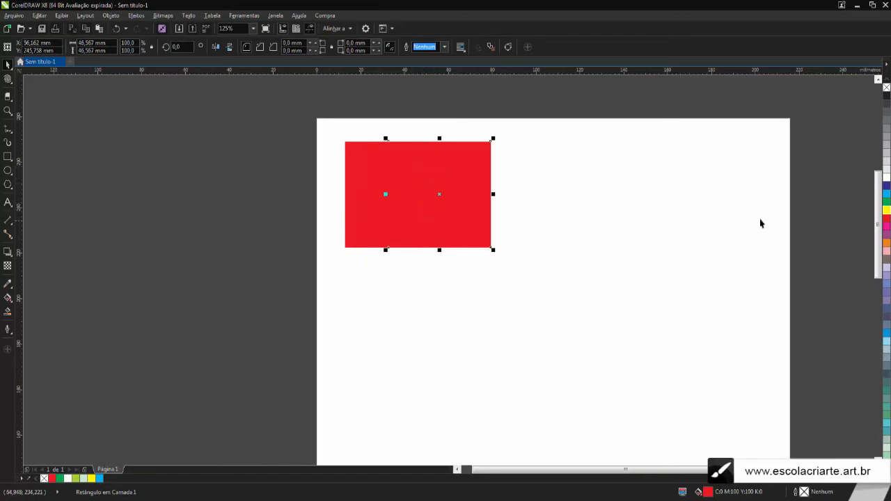
left_click(886, 203)
key("ctrl+d")
left_click(886, 209)
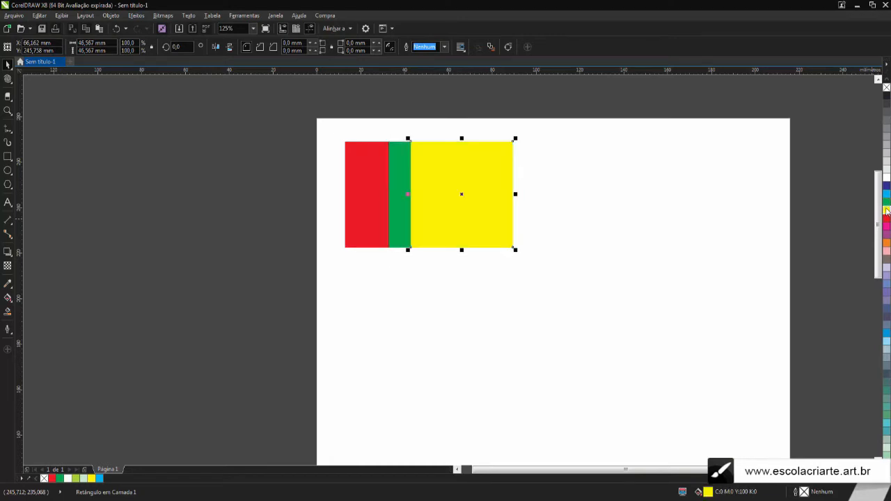
Duplicate the yellow square, fill the copy dark blue and duplicate that blue square once more
key("ctrl+d")
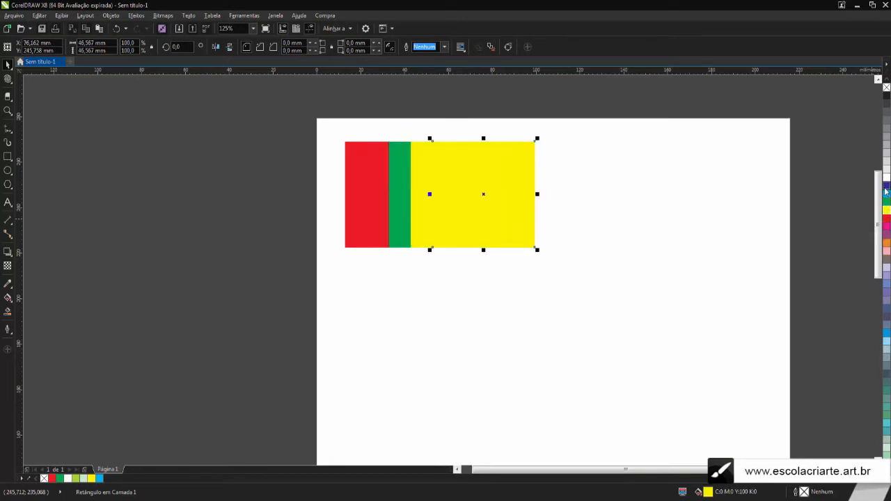
left_click(887, 186)
key("ctrl+d")
left_click(418, 96)
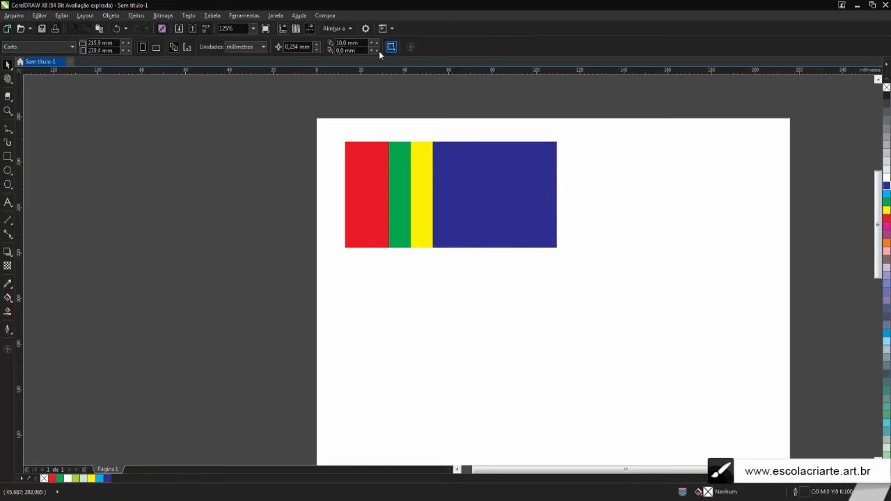
Set the vertical duplicate distance to 20 mm and duplicate the dark blue square repeatedly with the diagonal offset
left_click_drag(357, 51, 313, 50)
type("20")
left_click(484, 166)
key("ctrl+d")
key("ctrl+d")
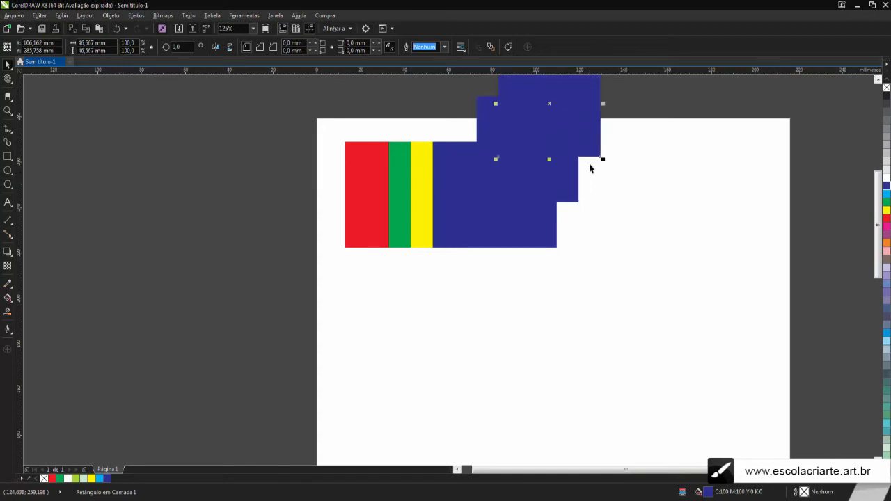
scroll(603, 141, "down", 1)
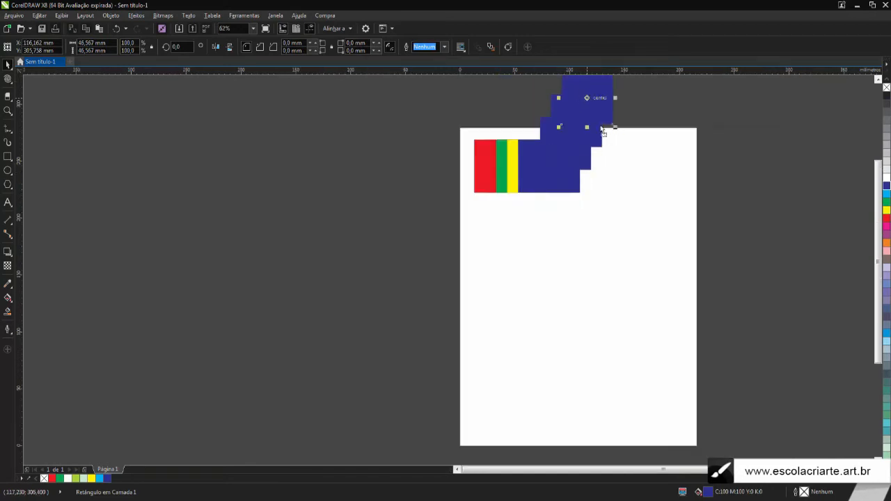
Undo the blue, yellow and green duplicates until only the original red square remains on the page
left_click_drag(577, 98, 610, 202)
key("Delete")
key("ctrl+z")
key("ctrl+z")
key("ctrl+z")
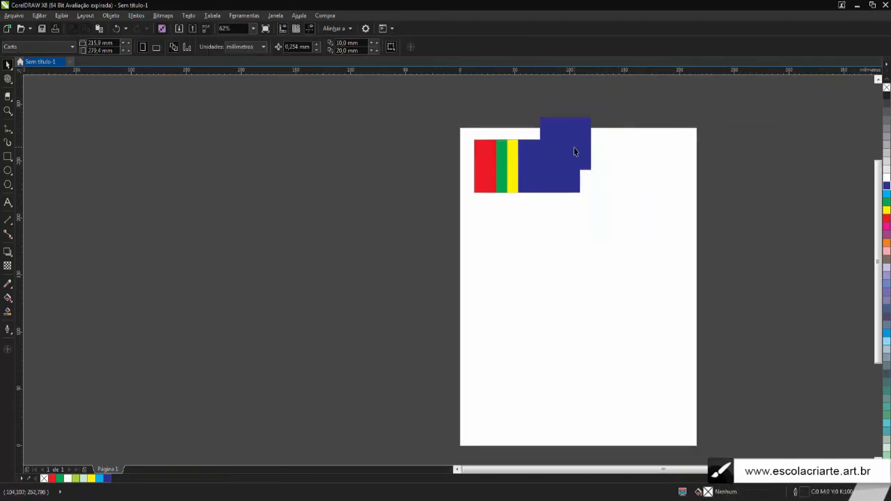
key("ctrl+z")
key("ctrl+z")
key("ctrl+z")
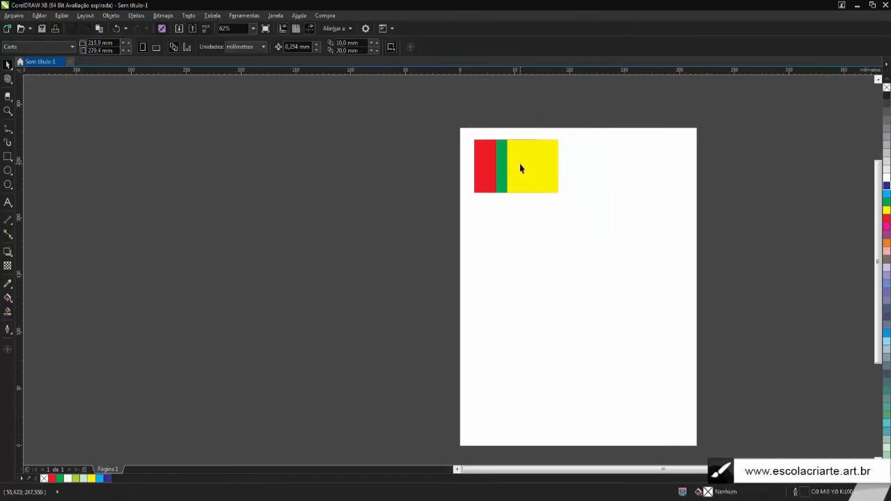
key("ctrl+z")
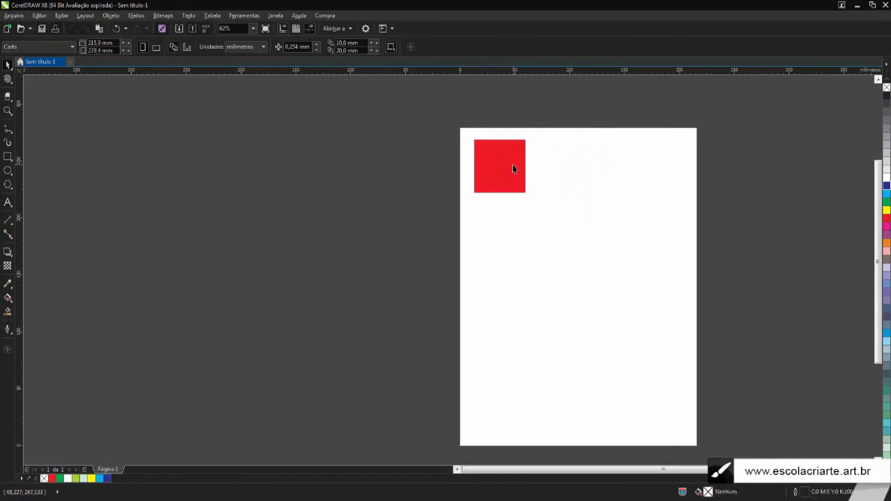
key("ctrl+z")
key("ctrl+shift+z")
left_click(586, 167)
scroll(529, 114, "up", 2)
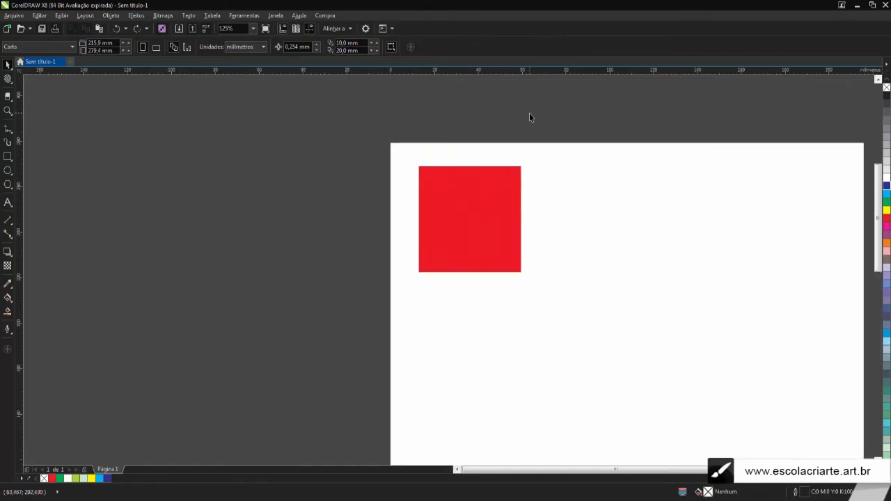
Check the red square's size and reset the horizontal and vertical duplicate distances to 0 mm
left_click(480, 210)
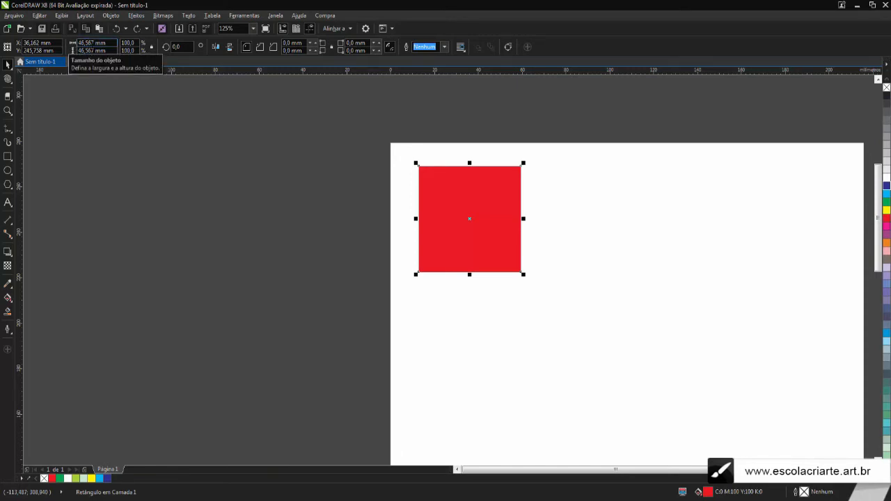
left_click(365, 147)
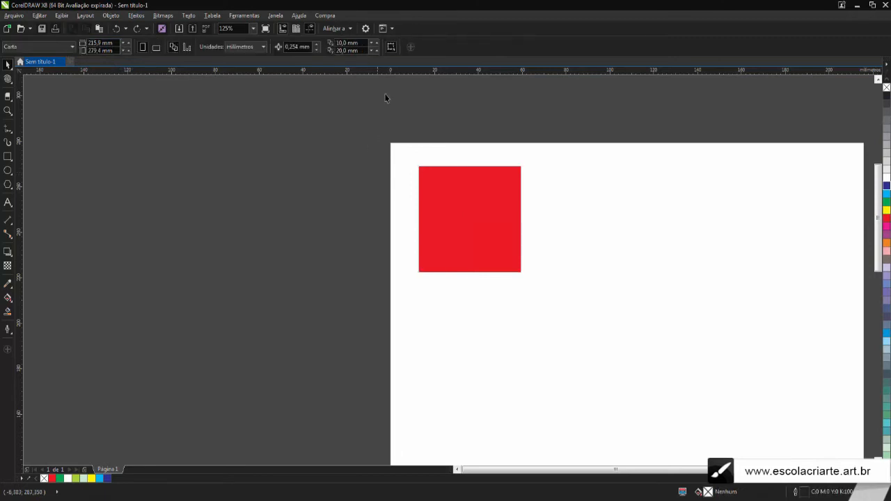
left_click_drag(360, 51, 308, 41)
type("0")
type("0")
left_click(442, 218)
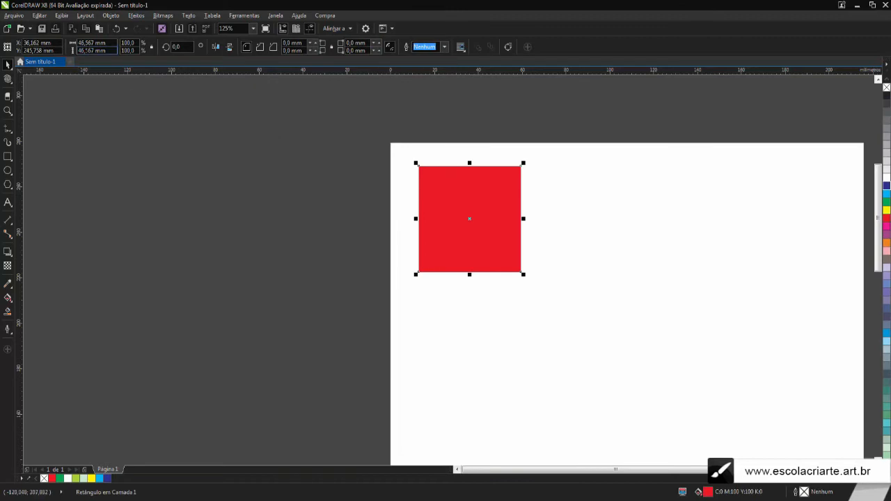
left_click(376, 80)
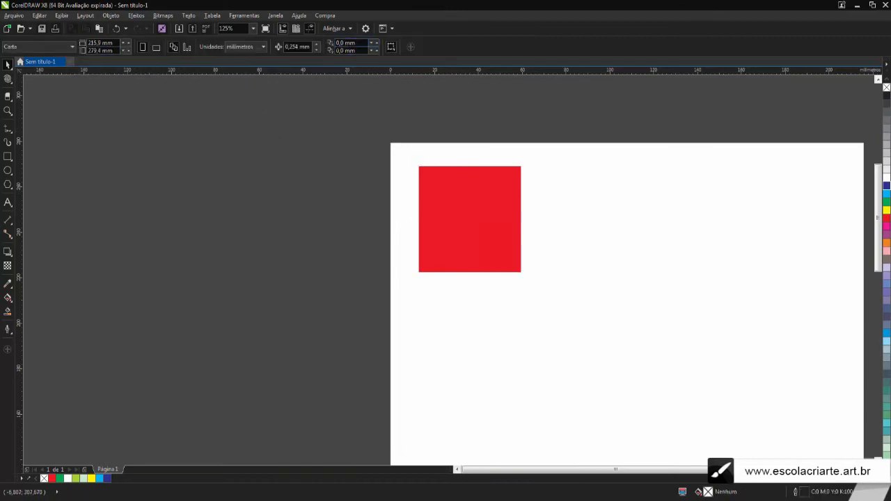
Set the horizontal duplicate distance to the square's width, 46,567 mm, and duplicate the red square
left_click_drag(352, 43, 289, 46)
type("45,567")
left_click(437, 206)
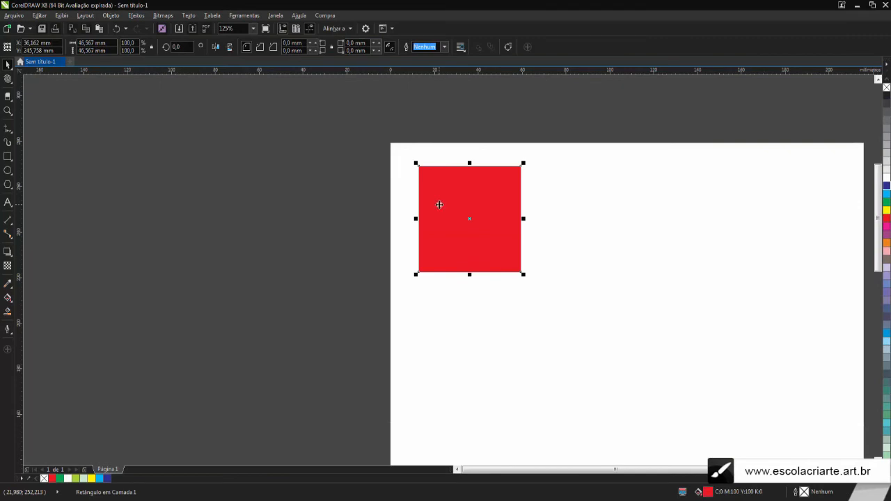
left_click(408, 82)
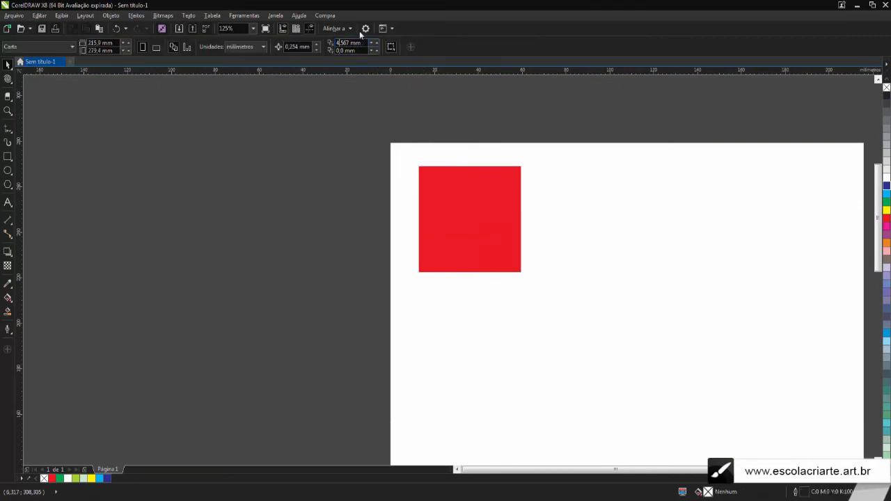
left_click(486, 180)
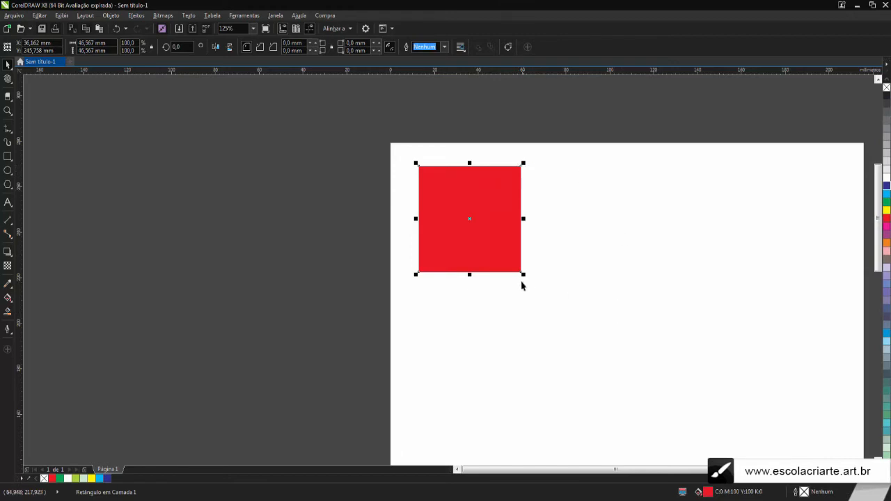
key("ctrl+d")
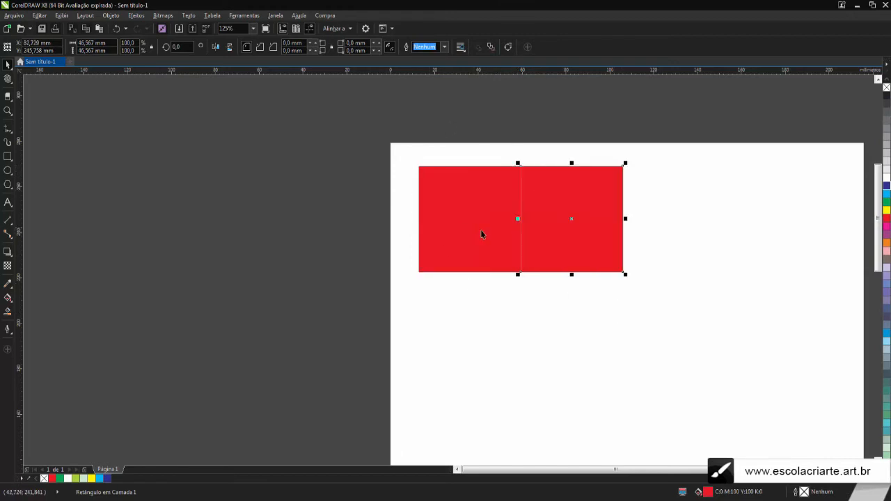
Compare the duplicate distance with the square's size and delete the adjoining copy, keeping the original square
left_click(453, 122)
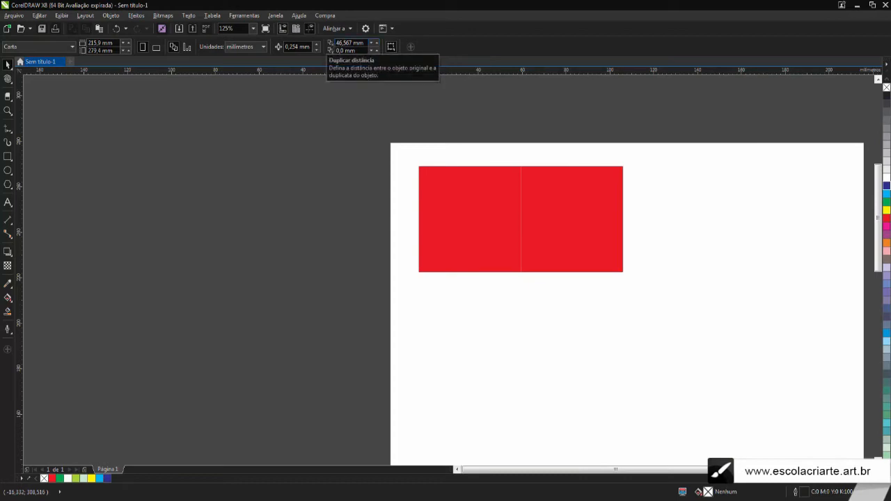
left_click(450, 185)
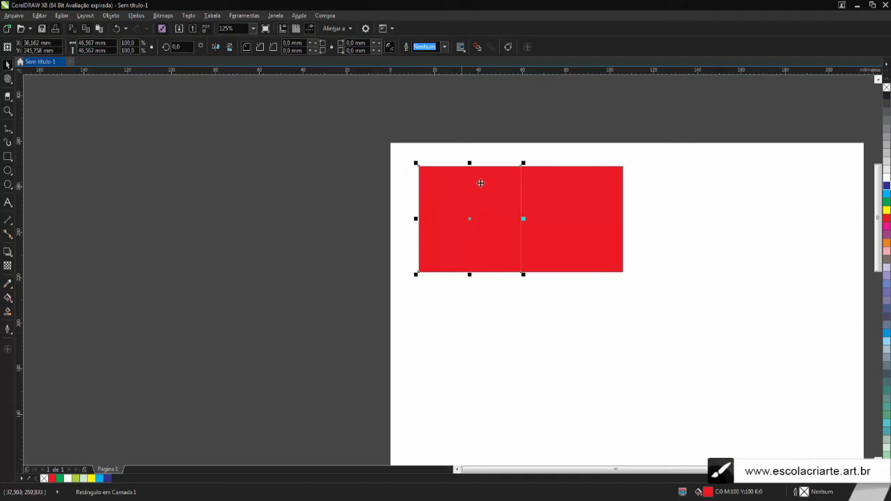
left_click(316, 142)
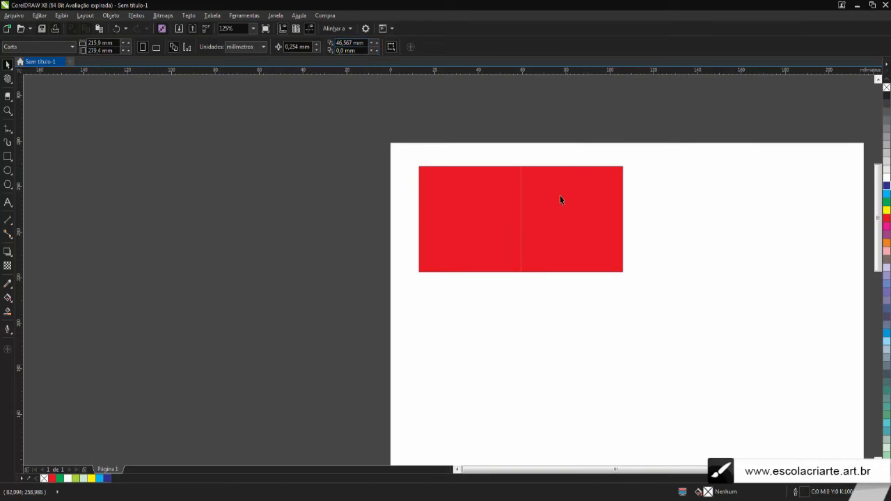
left_click(539, 216)
key("Delete")
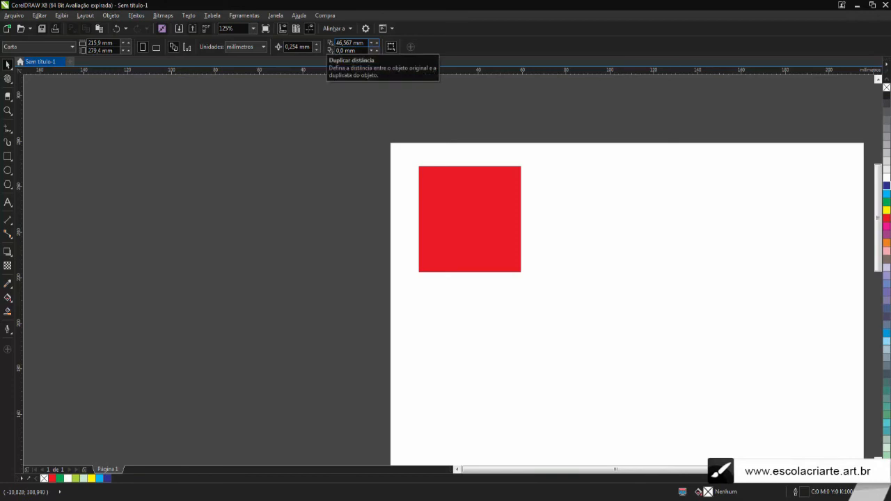
Add 10 mm to the horizontal duplicate distance, making it 56,567 mm
left_click(363, 43)
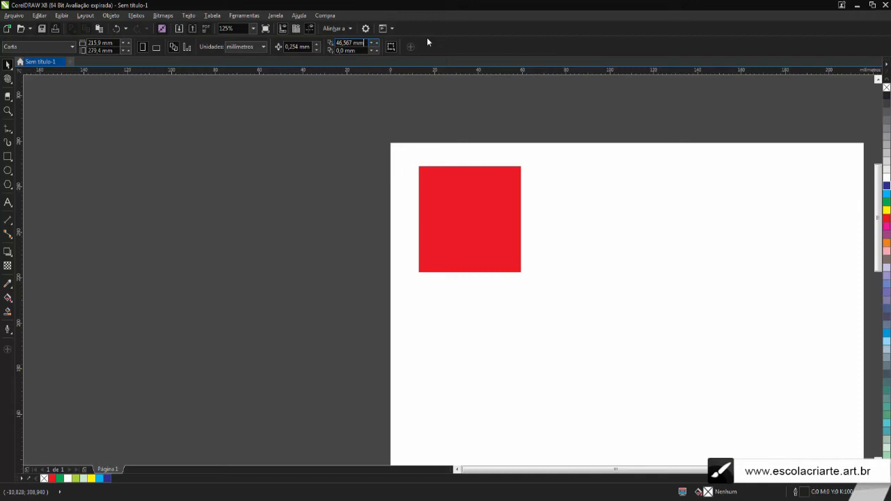
type("+10")
key("Return")
Duplicate the red square repeatedly with the set offset to build a horizontal row of ten squares
left_click(447, 203)
key("ctrl+d")
key("ctrl+d")
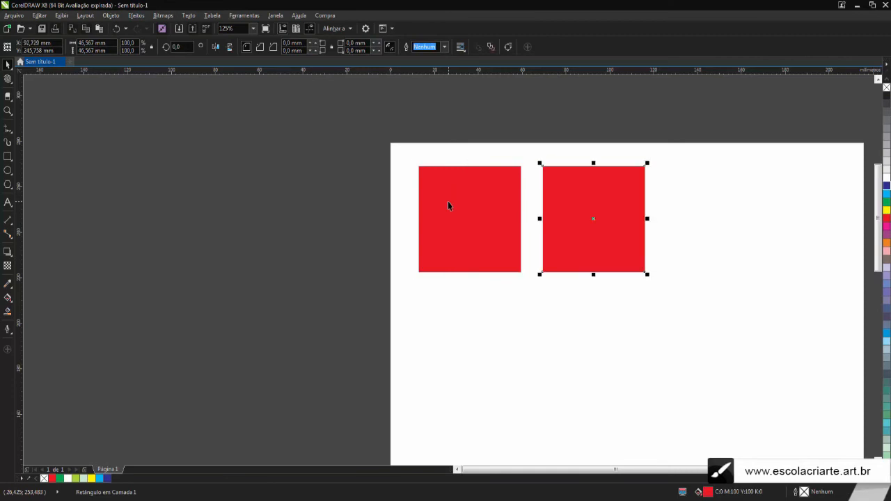
scroll(447, 203, "down", 3)
key("ctrl+d")
key("ctrl+d")
key("ctrl+d")
key("ctrl+d")
key("ctrl+d")
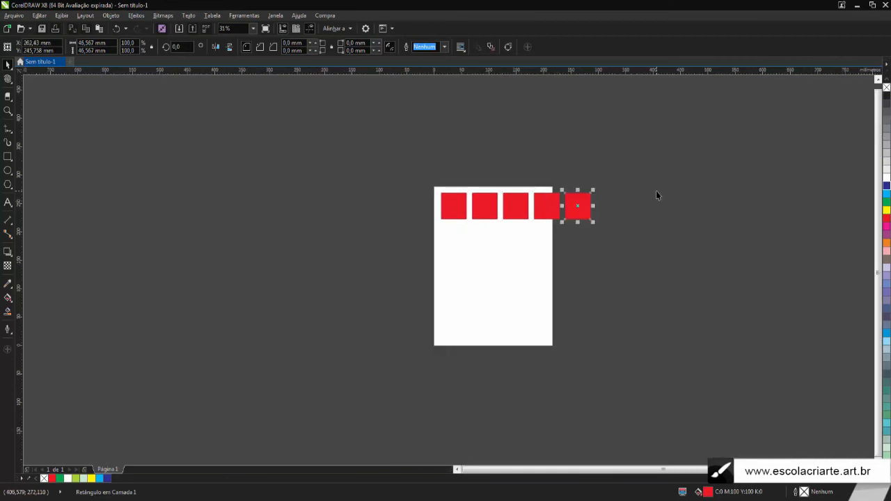
key("ctrl+d")
key("ctrl+d")
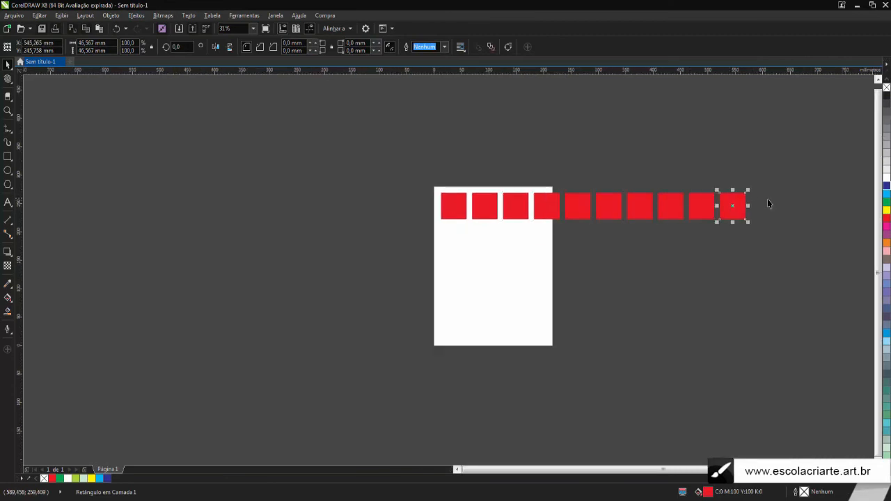
Examine the gaps between the squares along the whole row
scroll(770, 201, "up", 2)
scroll(204, 208, "up", 2)
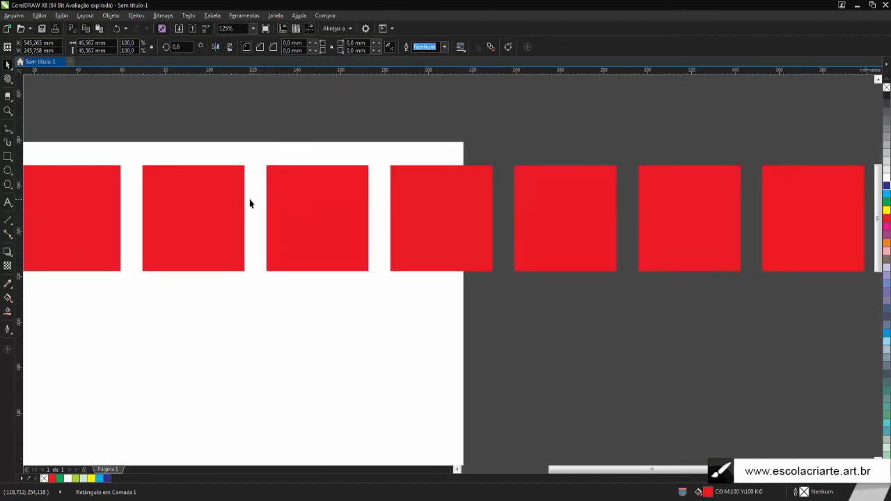
scroll(250, 202, "down", 2)
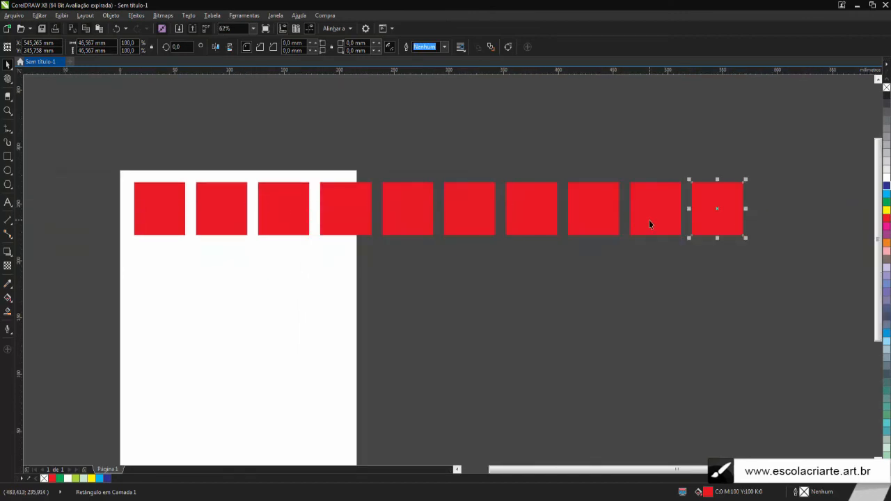
left_click(547, 280)
scroll(384, 232, "down", 2)
scroll(358, 216, "up", 2)
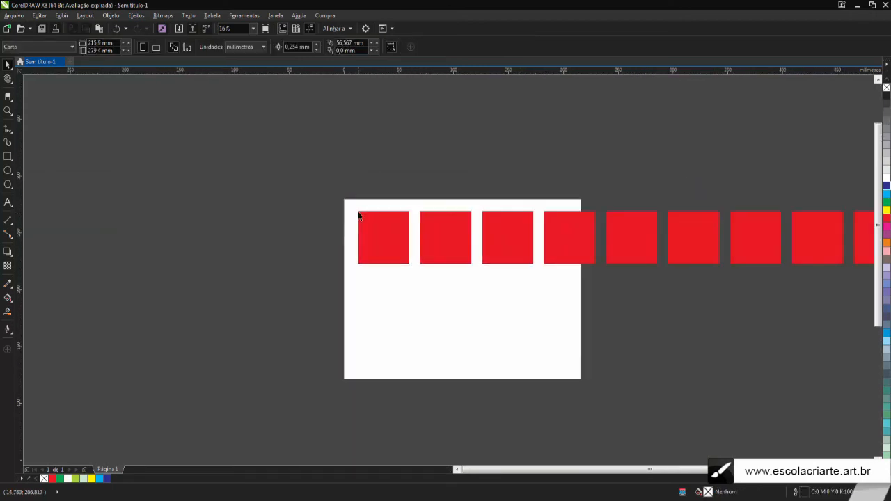
scroll(411, 239, "down", 2)
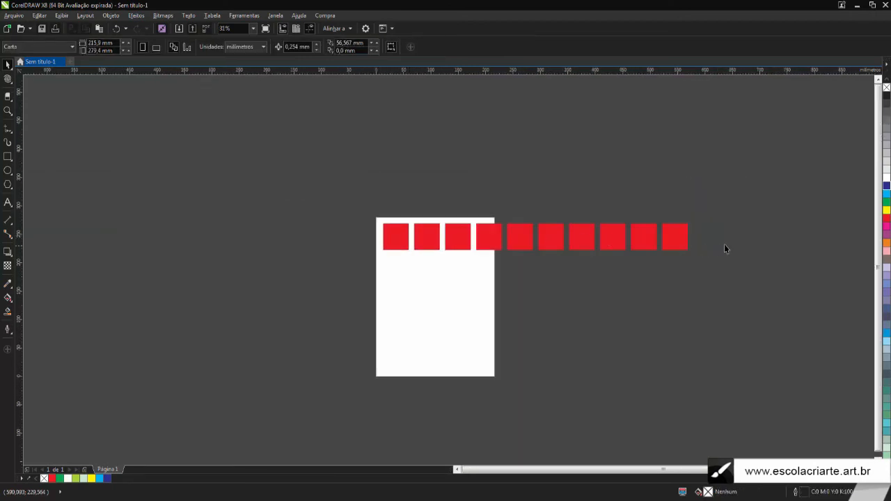
scroll(675, 248, "up", 2)
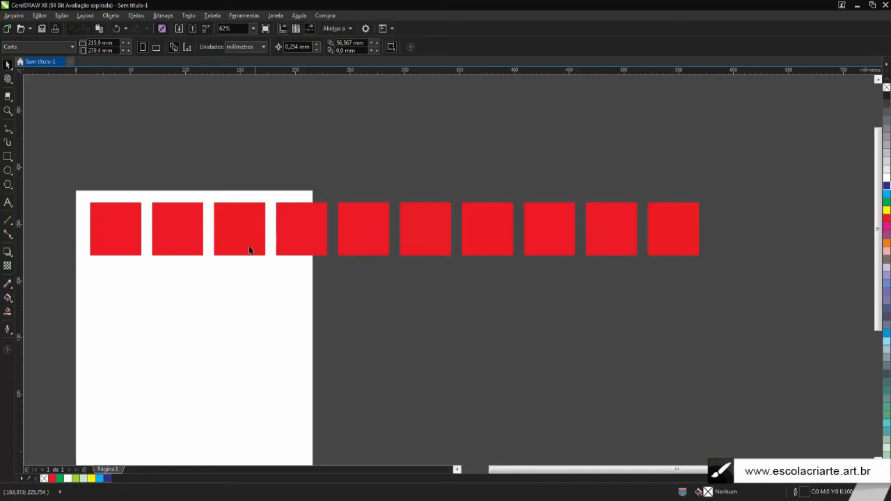
scroll(228, 167, "down", 2)
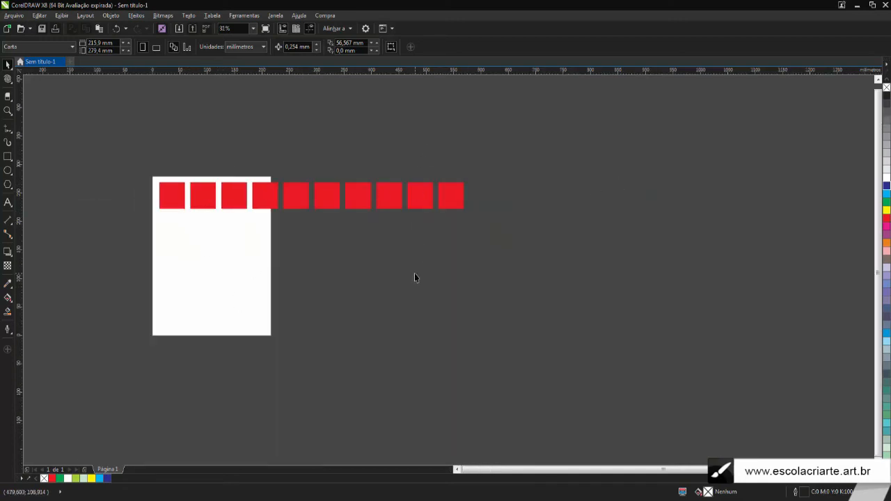
scroll(155, 179, "up", 2)
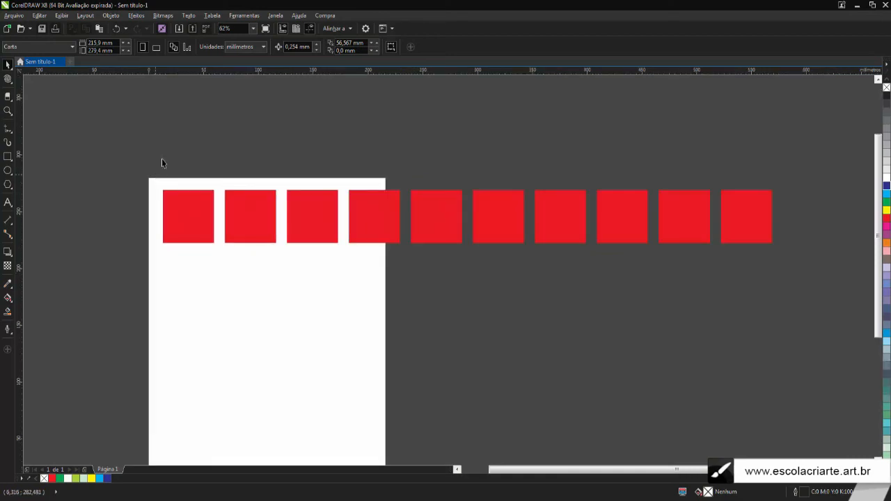
Set the duplicate distance to 0 mm horizontally and 56,567 mm vertically, the square's height plus 10 mm
left_click(350, 43)
type("0")
key("Return")
left_click(346, 50)
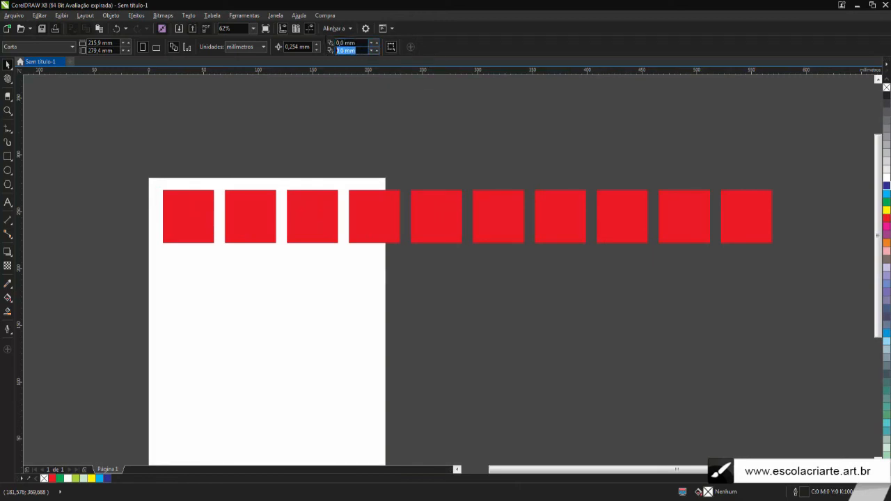
left_click(260, 207)
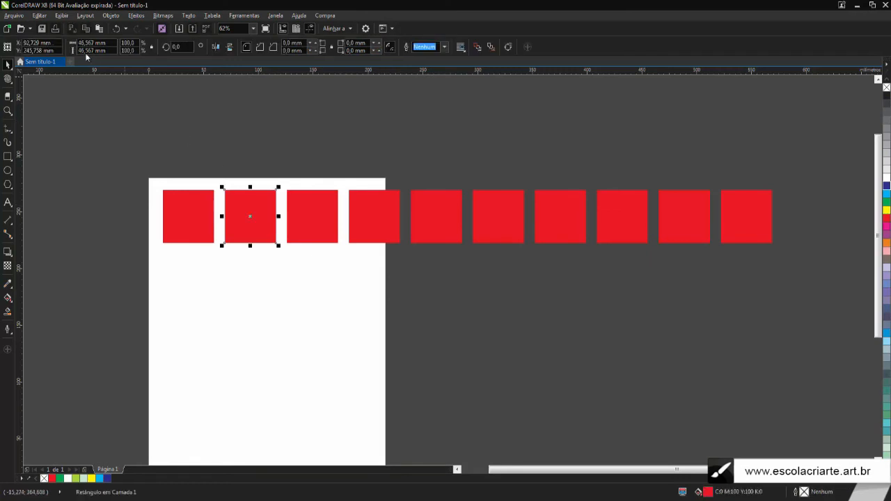
left_click(330, 123)
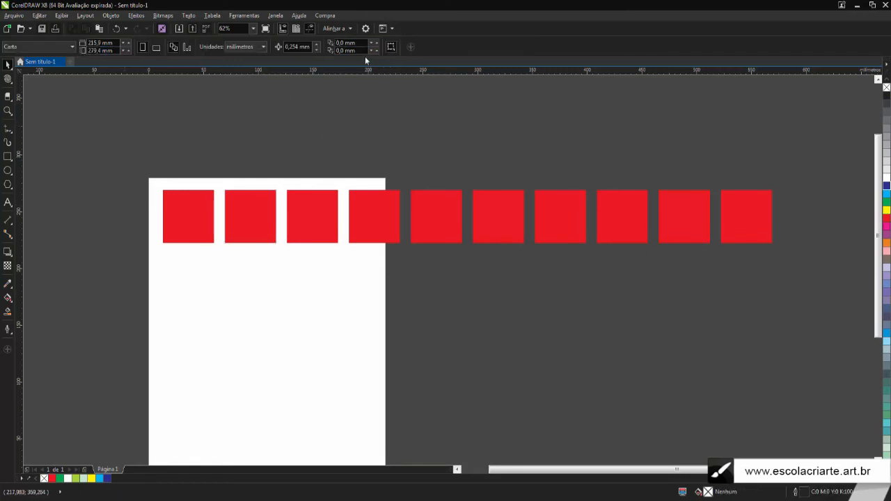
left_click_drag(355, 50, 257, 47)
type("46,567")
key("Return")
Select all ten squares in the row and duplicate the row four times to form a five-row grid
left_click_drag(146, 167, 838, 291)
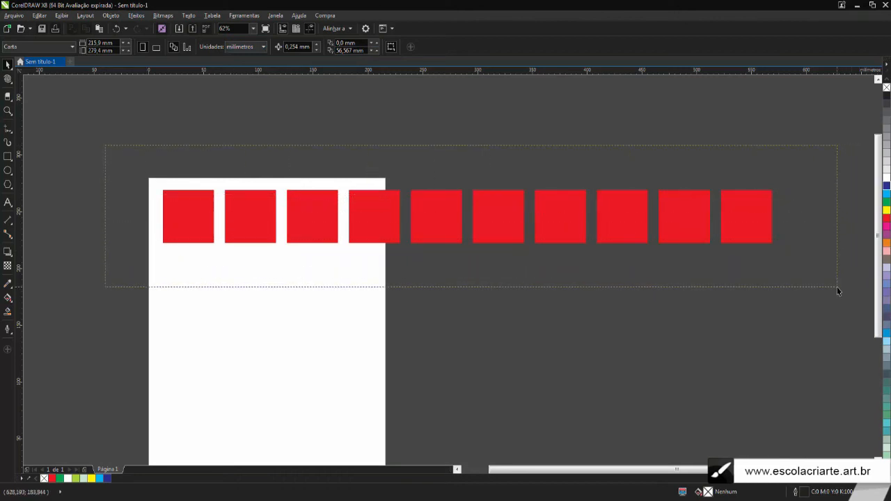
left_click_drag(838, 291, 838, 291)
scroll(541, 281, "down", 1)
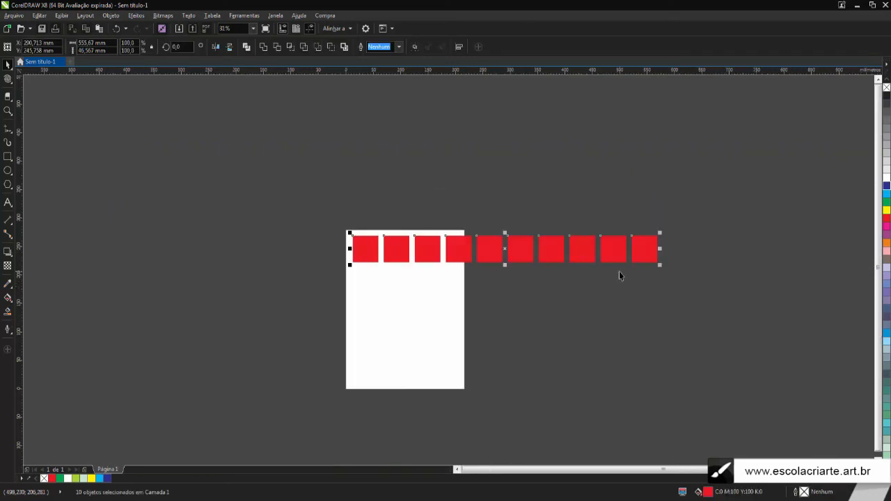
key("ctrl+d")
key("ctrl+d")
key("ctrl+d")
Duplicate the selected row of ten squares upward two more times to extend the grid to seven rows
key("ctrl+d")
scroll(598, 179, "down", 1)
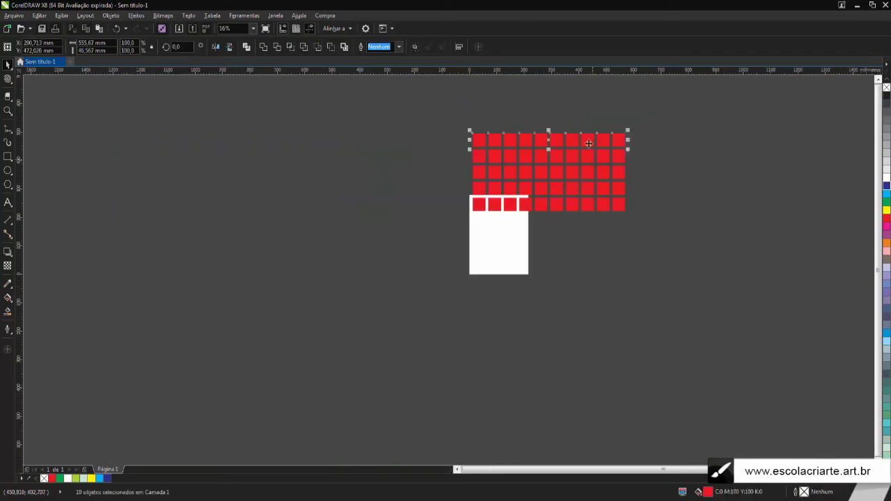
key("ctrl+d")
key("ctrl+d")
left_click(455, 88)
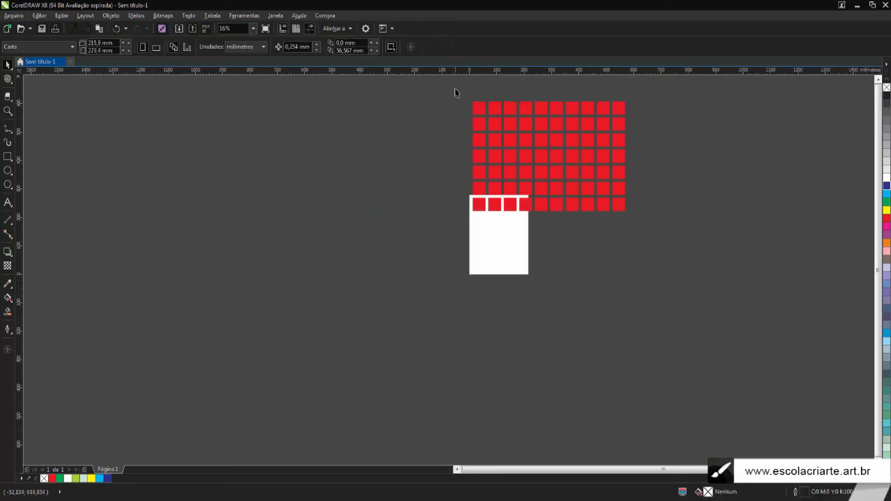
Select the whole grid of red squares, move it off the page to its left side, and deselect it
left_click_drag(454, 88, 685, 257)
left_click_drag(582, 154, 405, 231)
key("Escape")
Examine the horizontal and vertical gaps between the squares across the whole grid
scroll(346, 225, "up", 2)
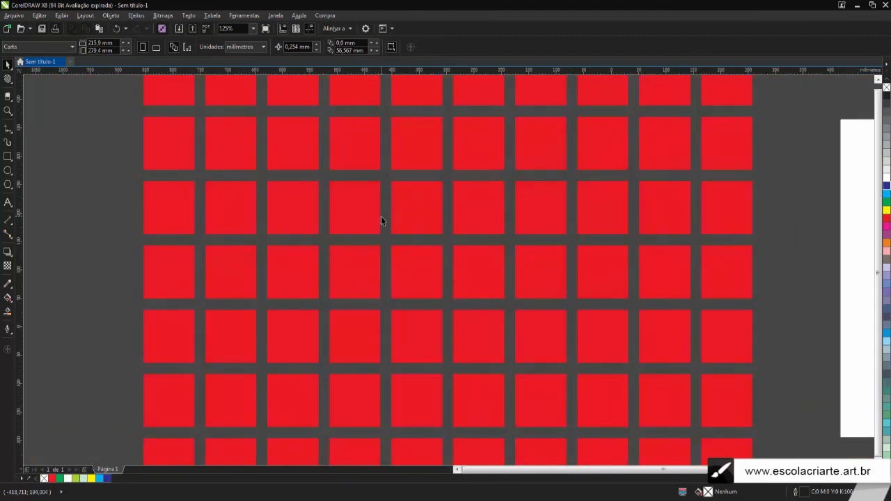
scroll(382, 218, "down", 2)
left_click_drag(296, 161, 513, 320)
left_click(390, 101)
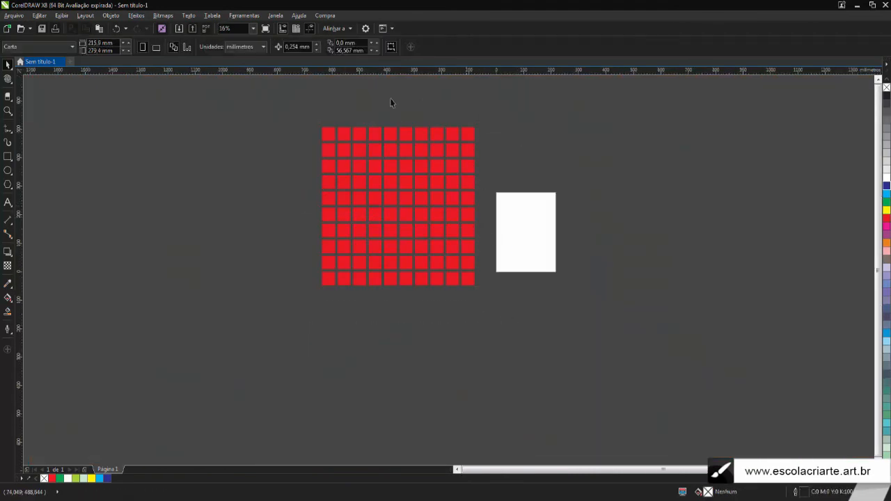
scroll(308, 115, "up", 1)
scroll(434, 234, "up", 1)
scroll(382, 209, "down", 1)
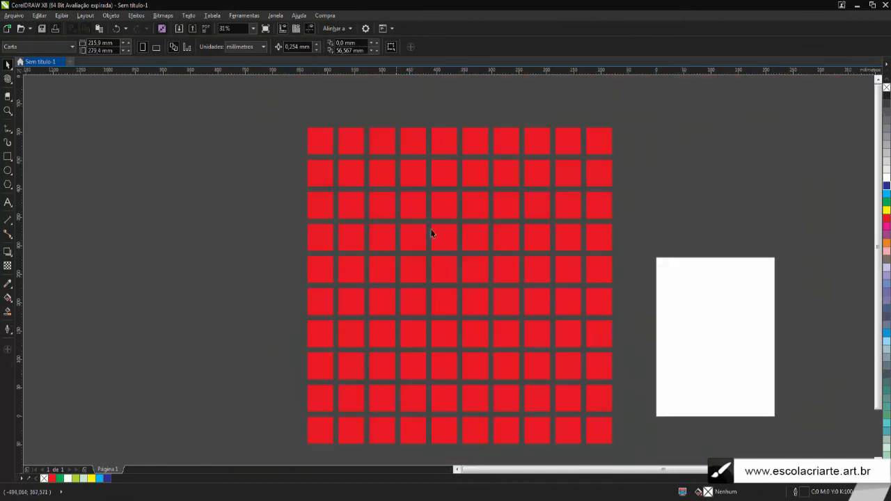
scroll(360, 182, "up", 1)
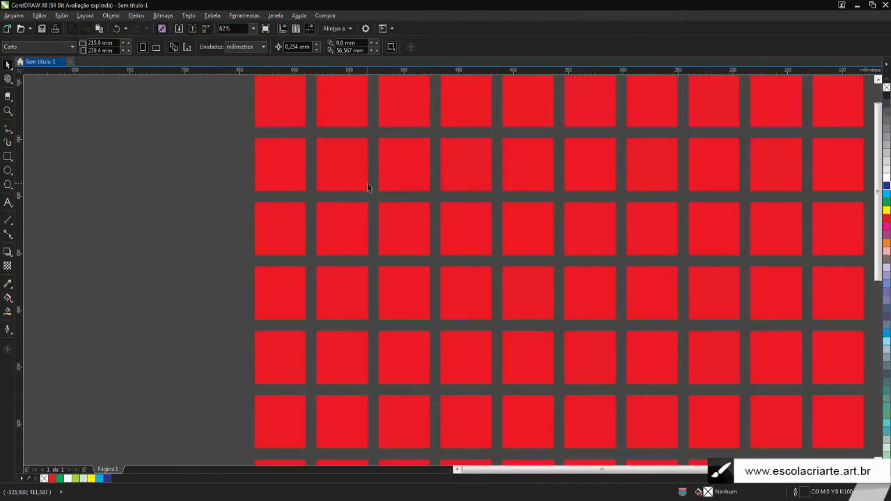
scroll(367, 185, "down", 1)
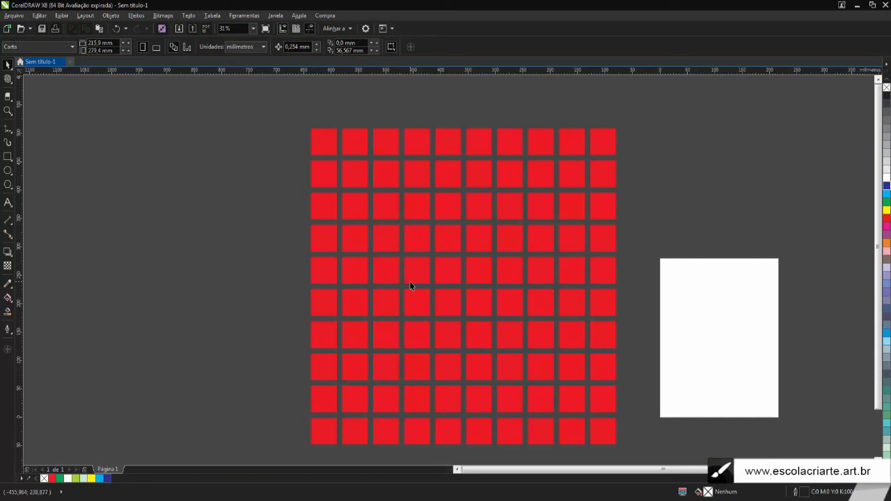
scroll(411, 285, "down", 1)
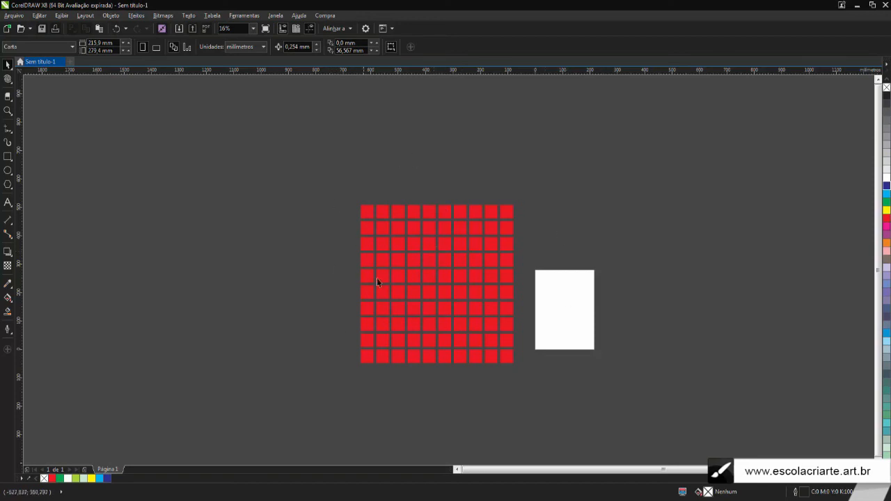
scroll(406, 220, "up", 2)
scroll(407, 220, "up", 4)
scroll(406, 219, "down", 6)
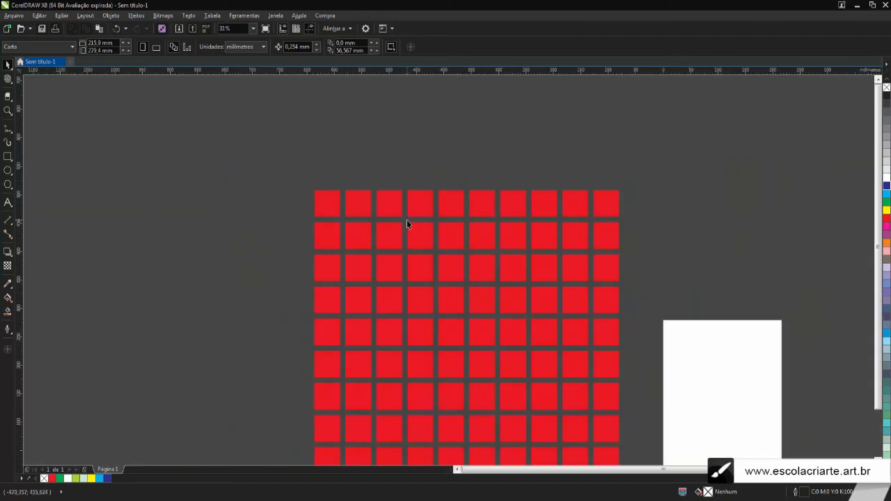
scroll(407, 220, "up", 2)
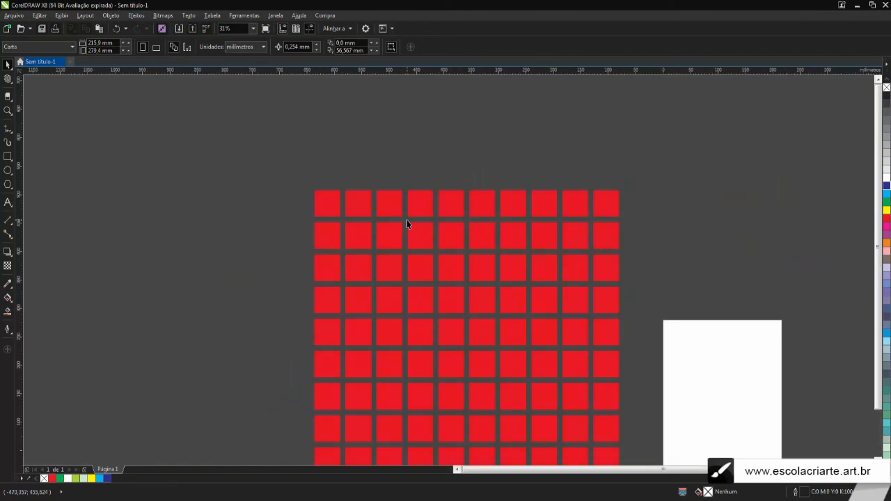